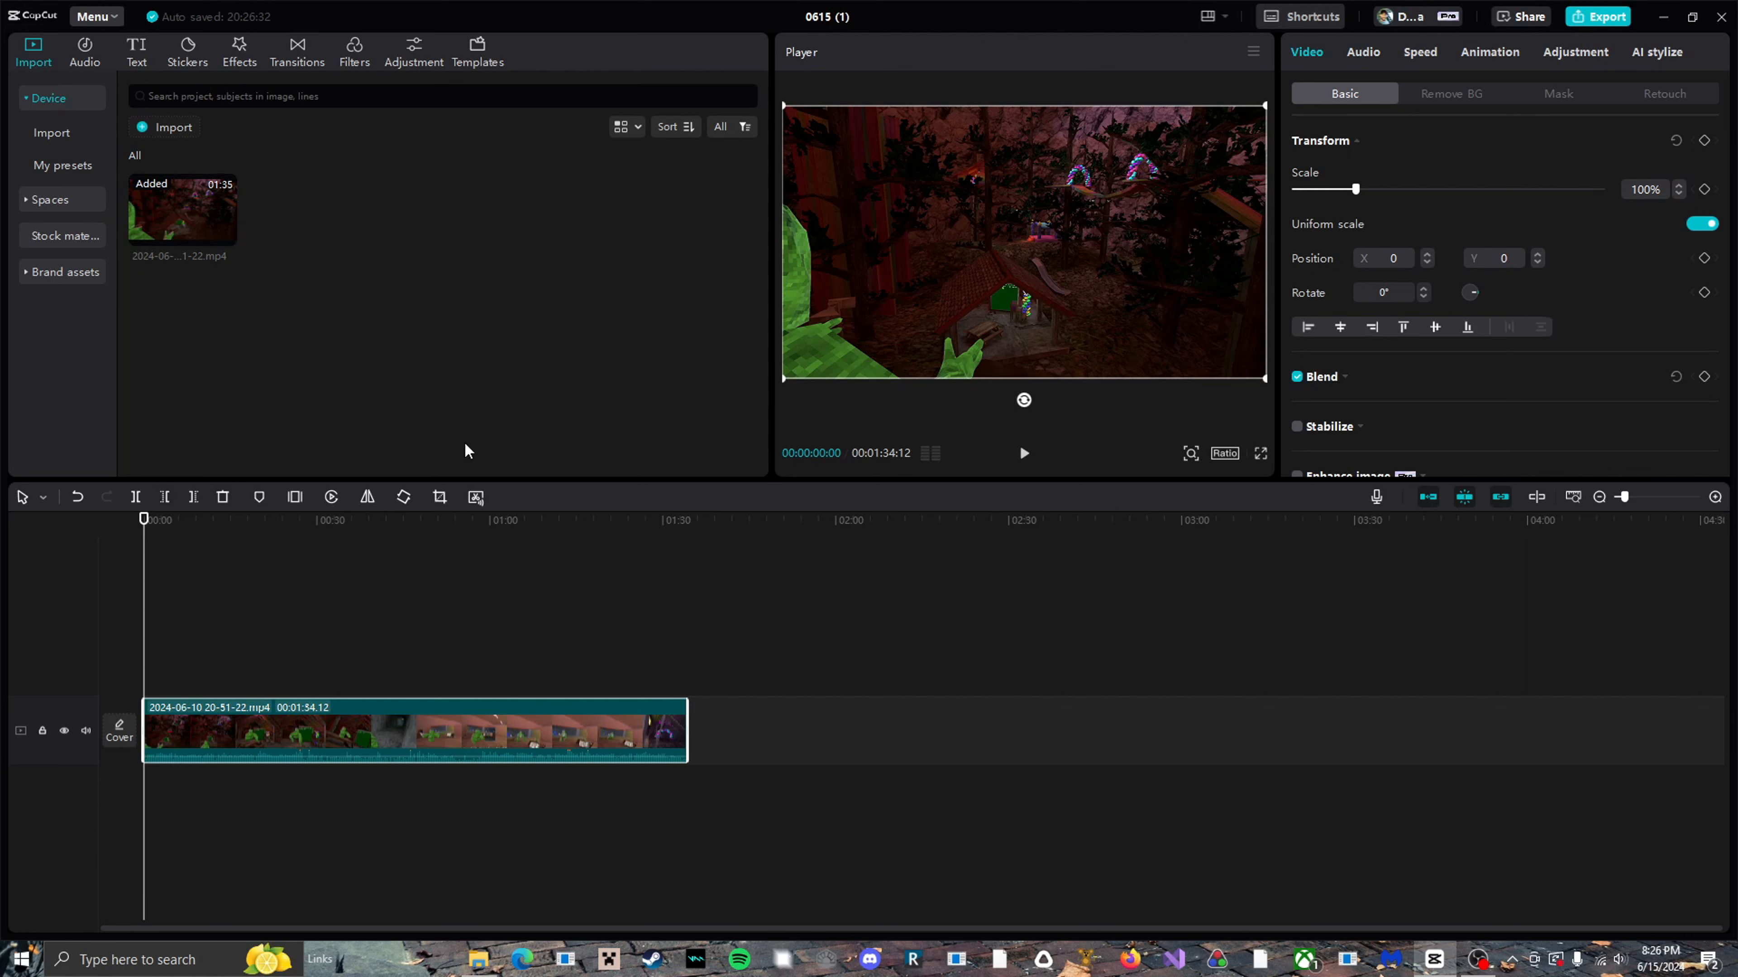
Try the Nostalgic Light effect at the video's start with Filters 0, Strength 100 and Range 100, and remove it.
left_click(239, 51)
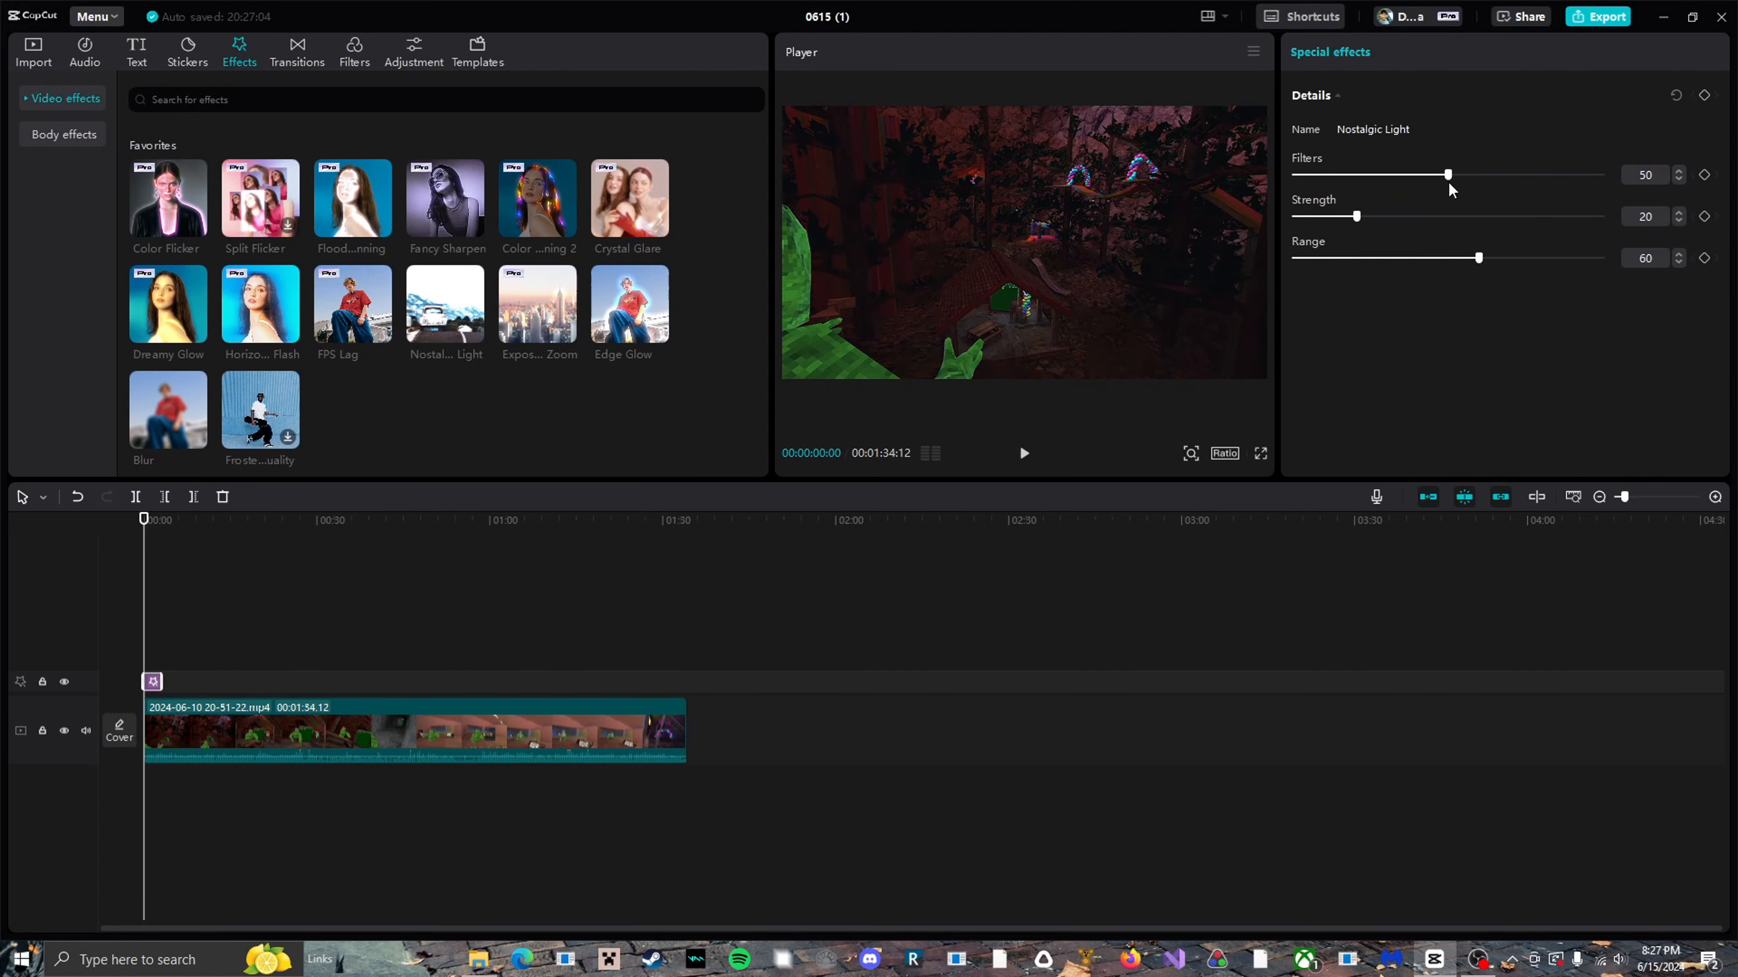
left_click_drag(1448, 179, 1171, 231)
left_click_drag(1296, 175, 1596, 254)
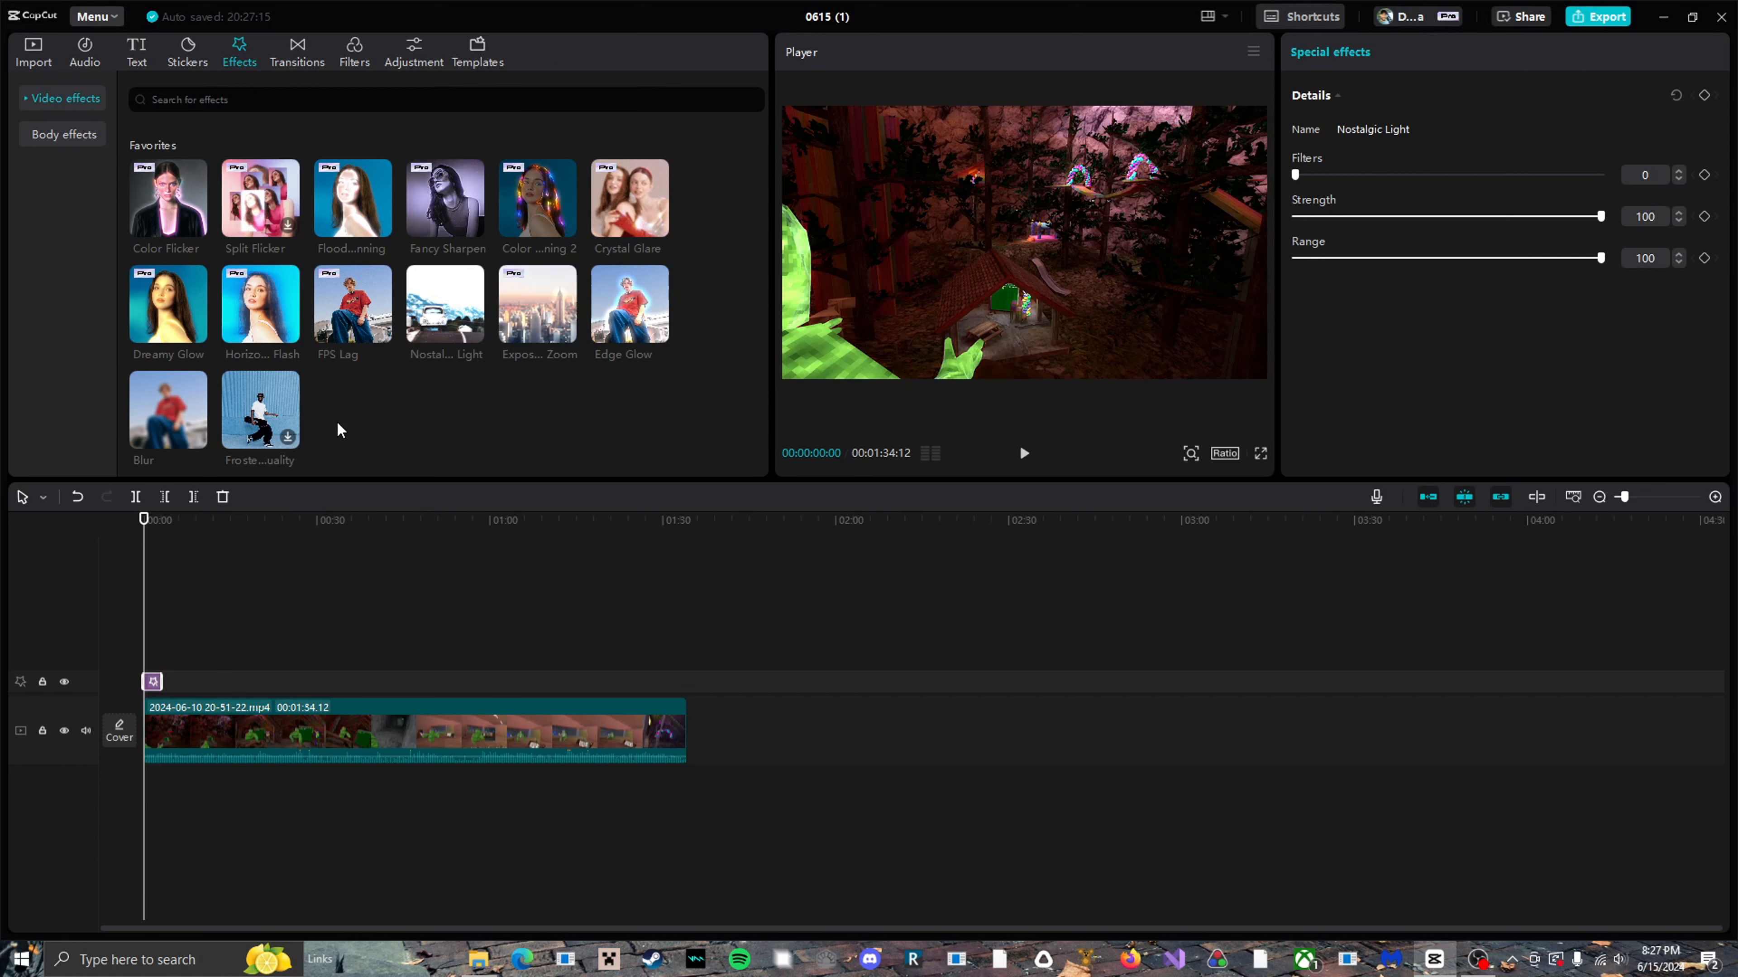
key("Delete")
Try the Dreamy Glow effect at the video's start with Glow 100 and Range 15.
left_click(201, 335)
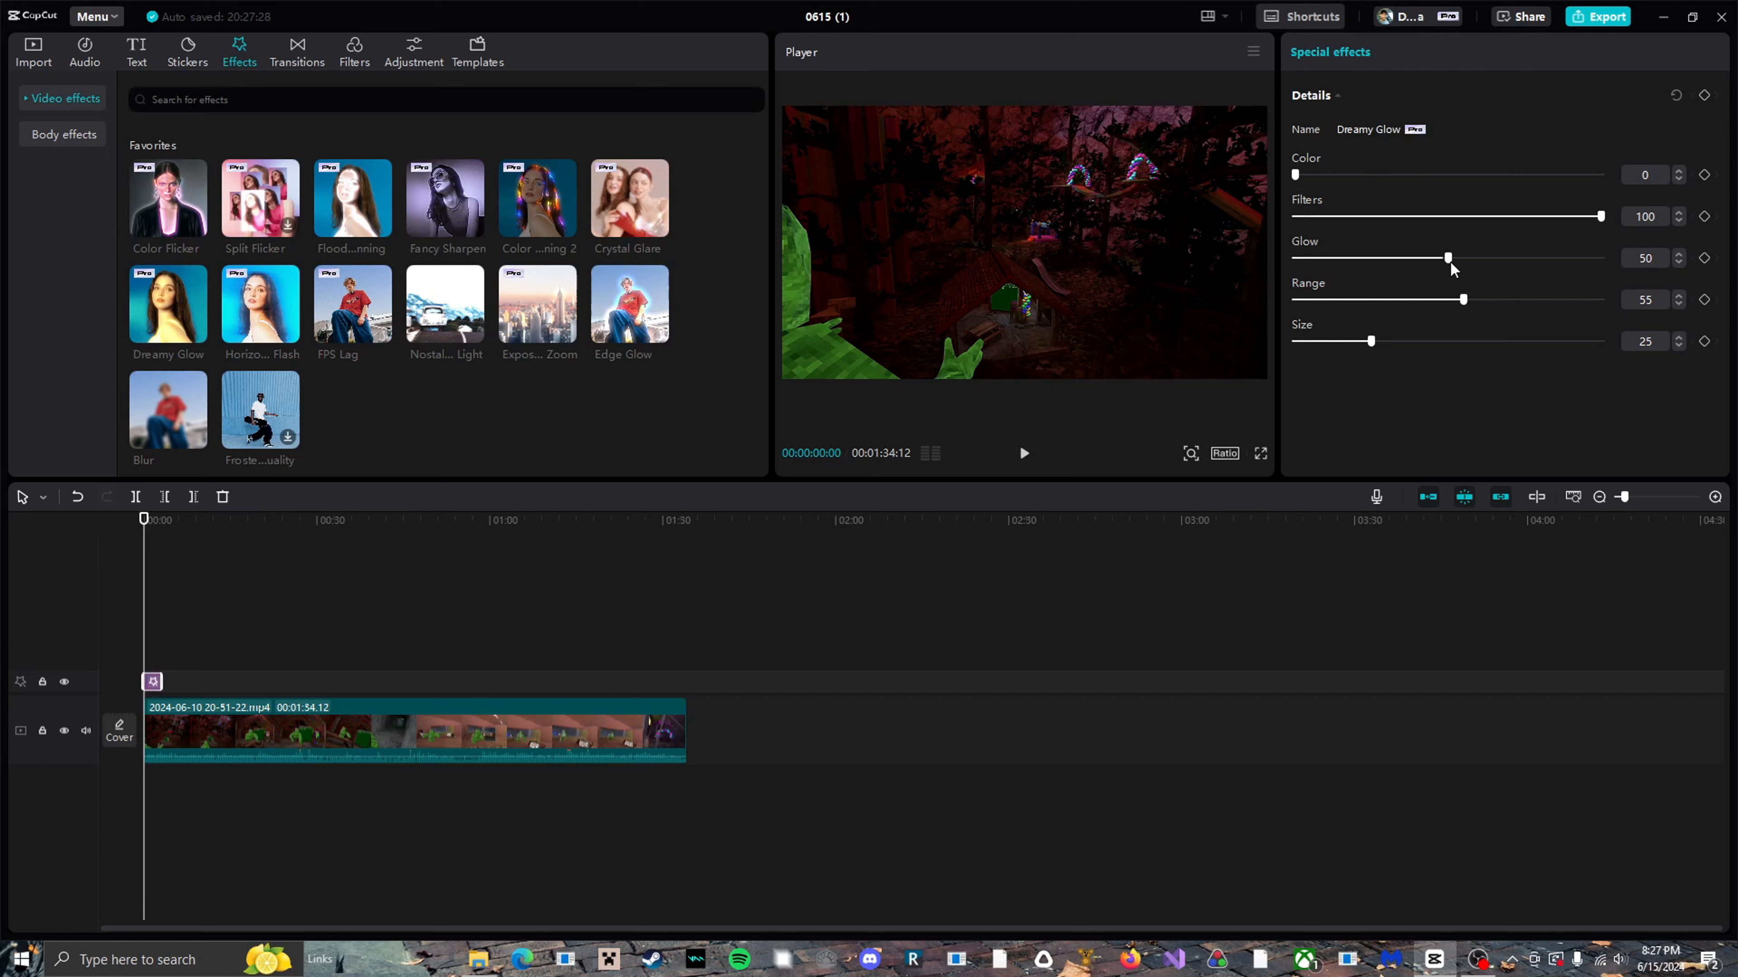
left_click_drag(1448, 260, 1726, 246)
left_click_drag(1464, 300, 1338, 298)
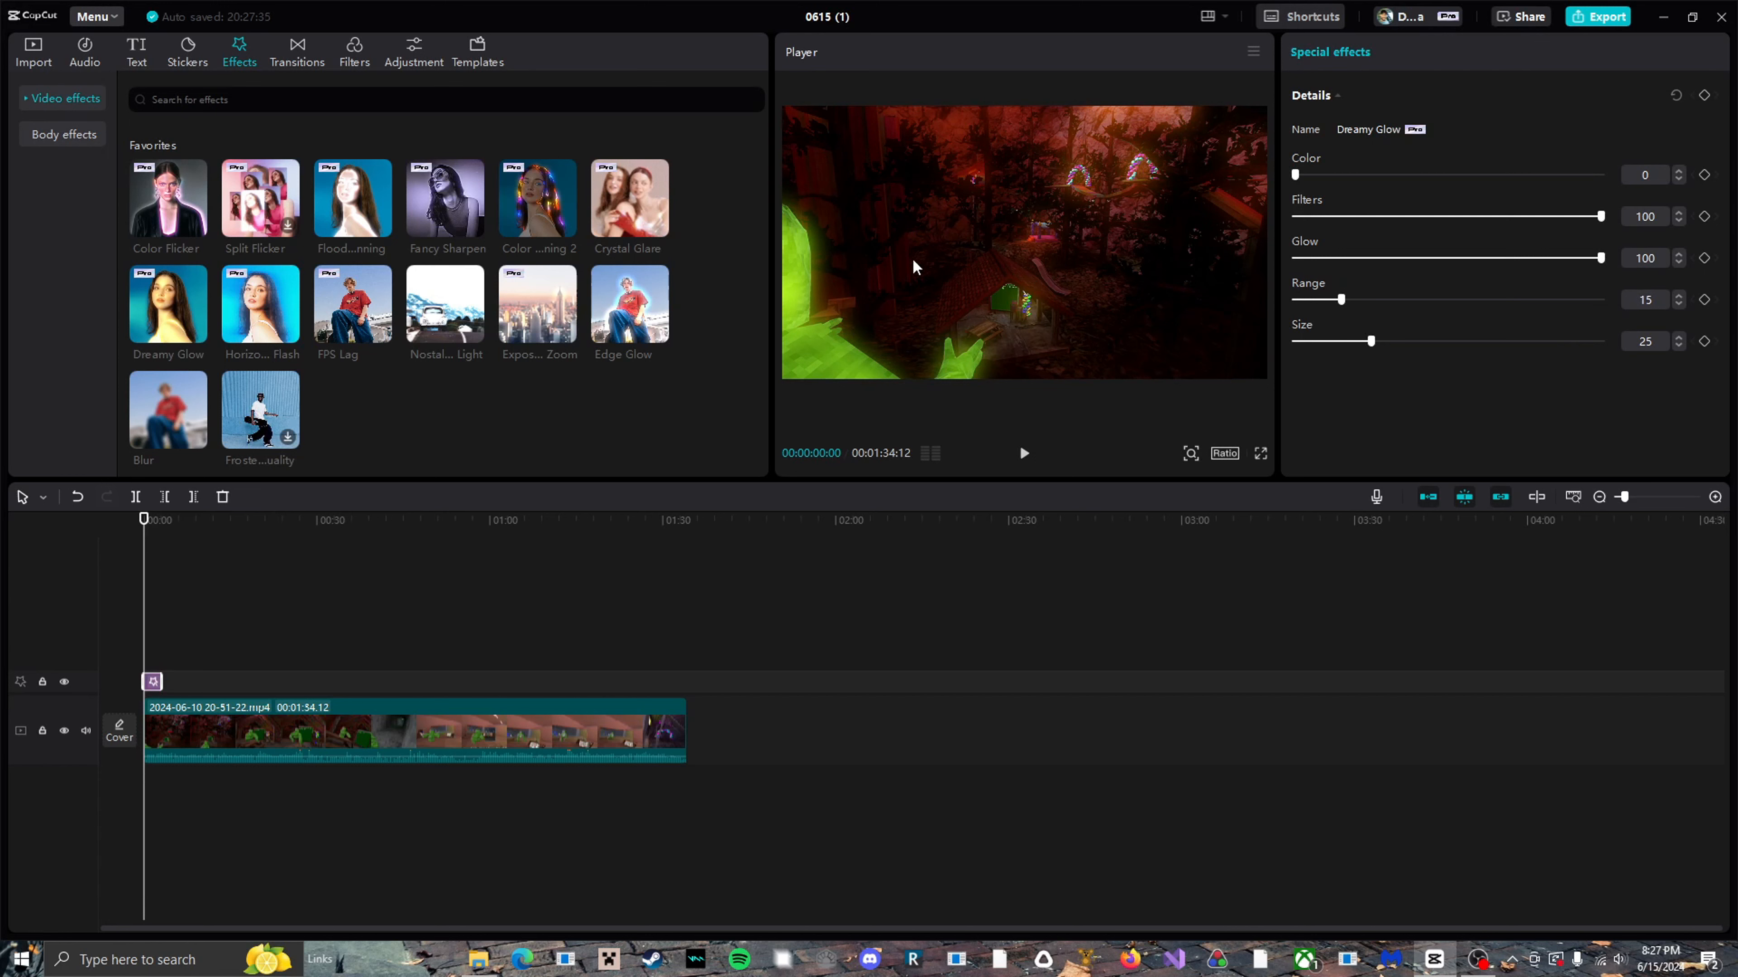
Try the Exposure Zoom effect at the video's start and play the opening seconds to preview it.
left_click(540, 322)
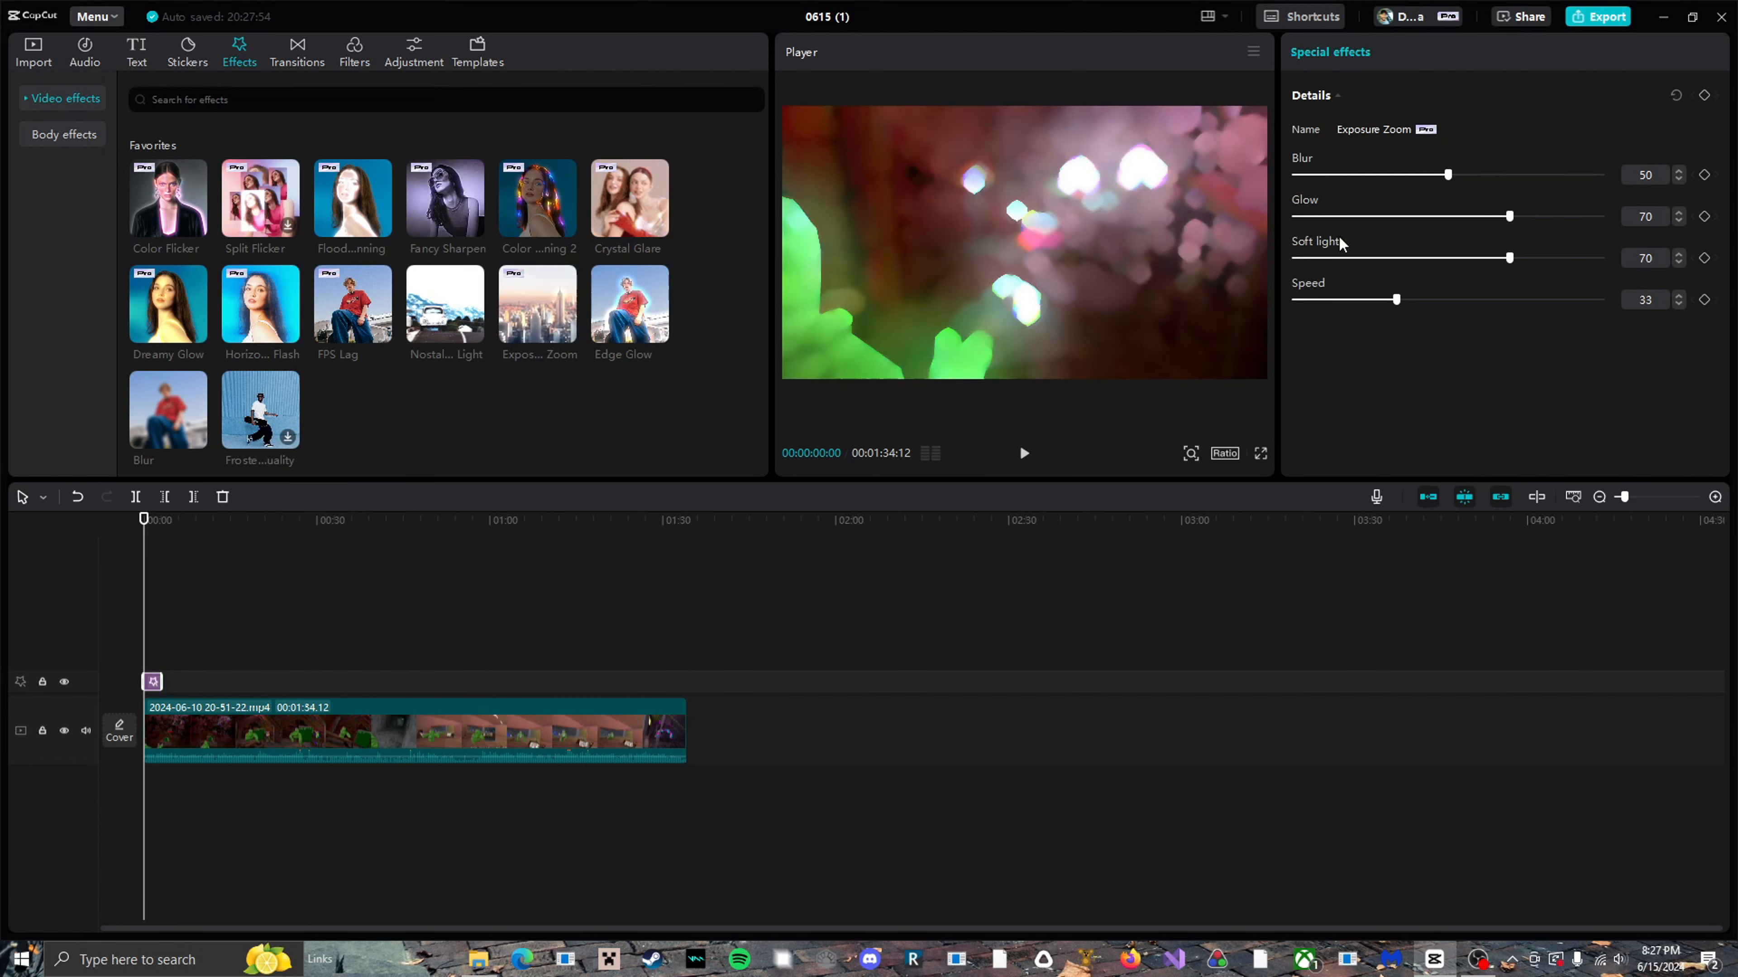
key("space")
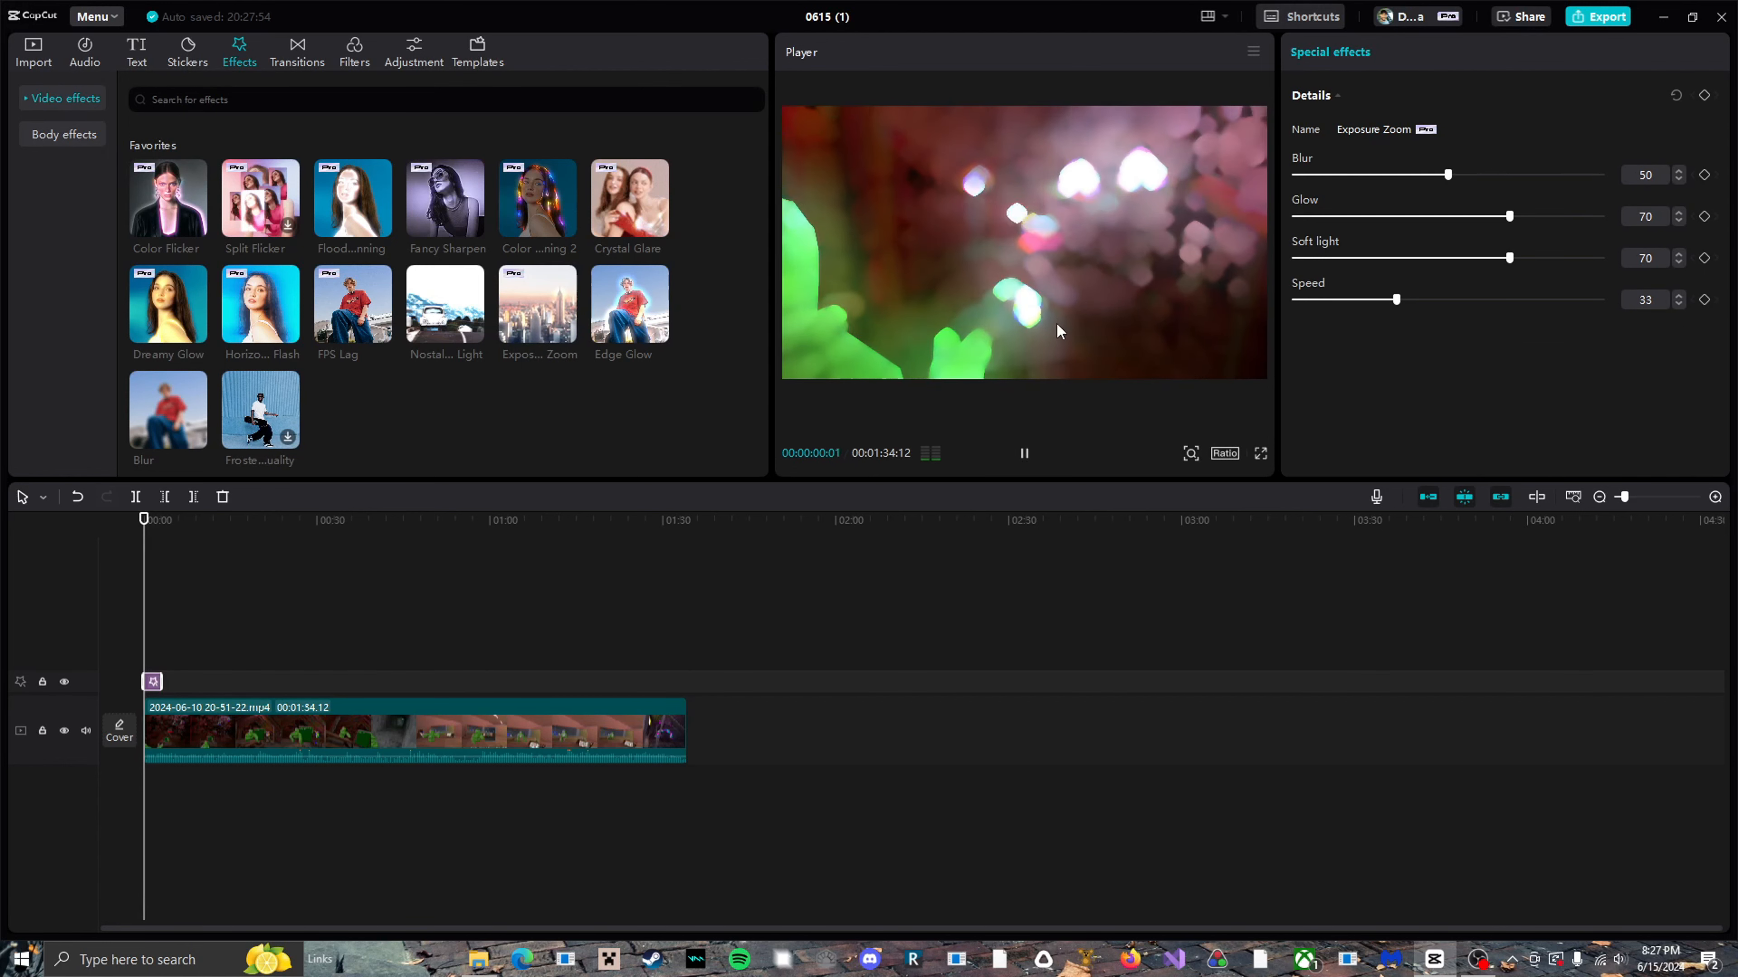
key("space")
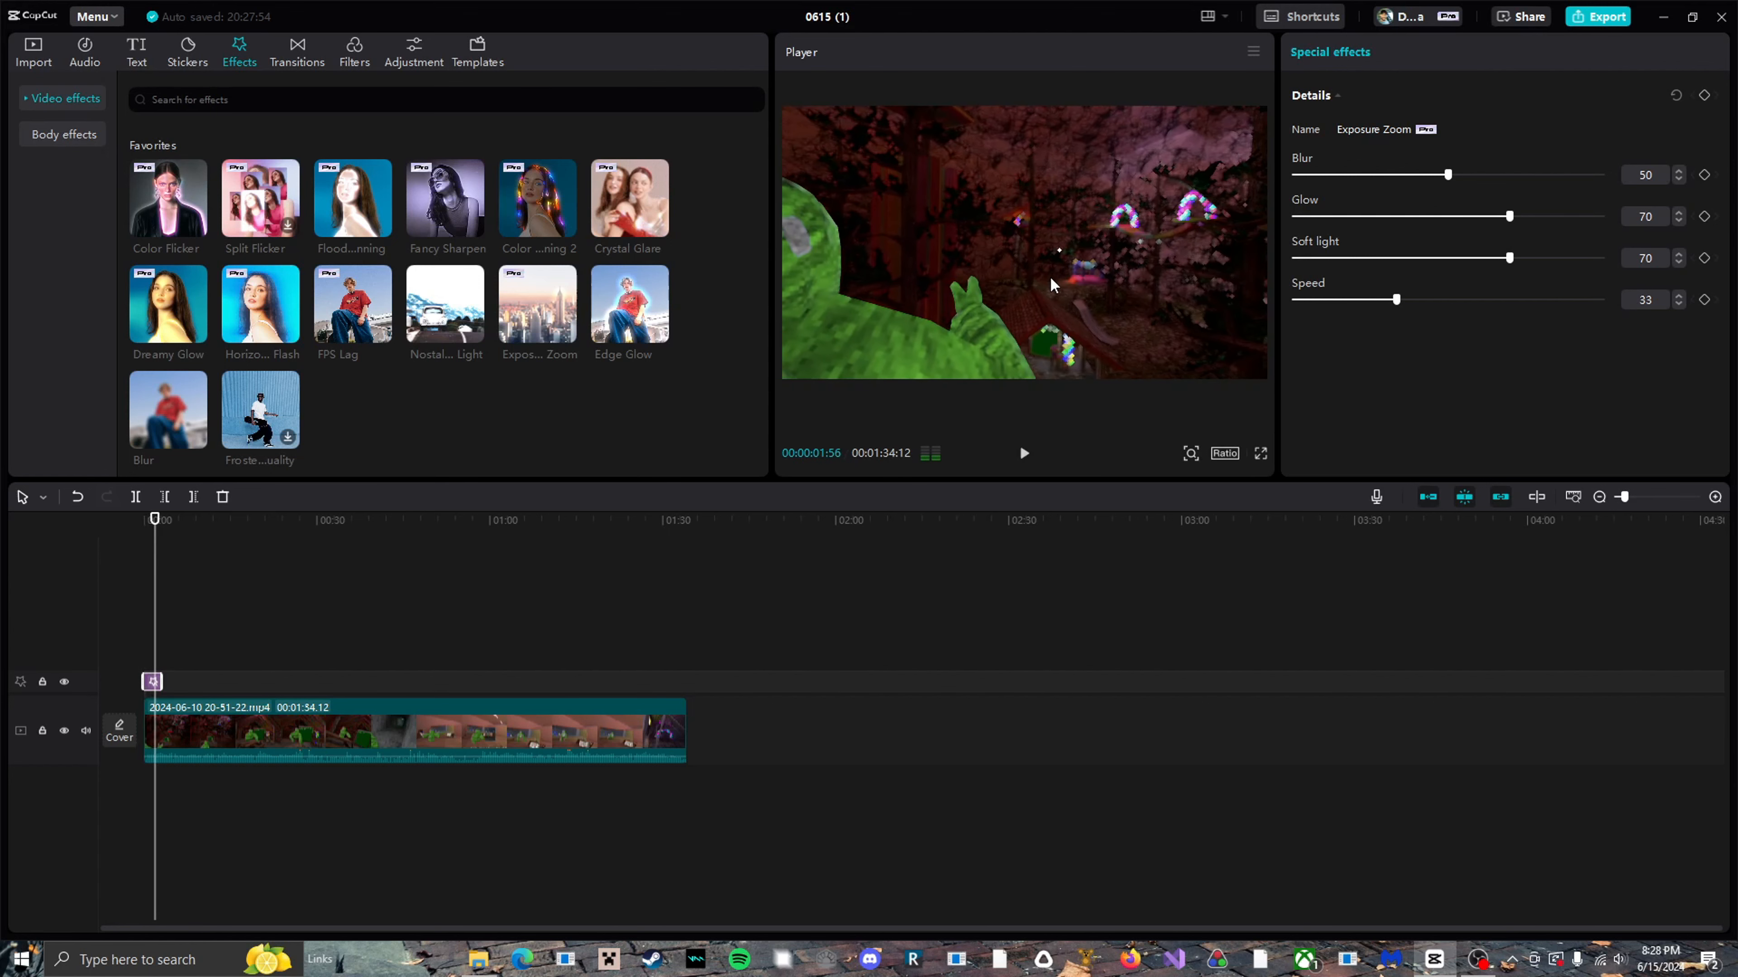
left_click_drag(155, 661, 68, 702)
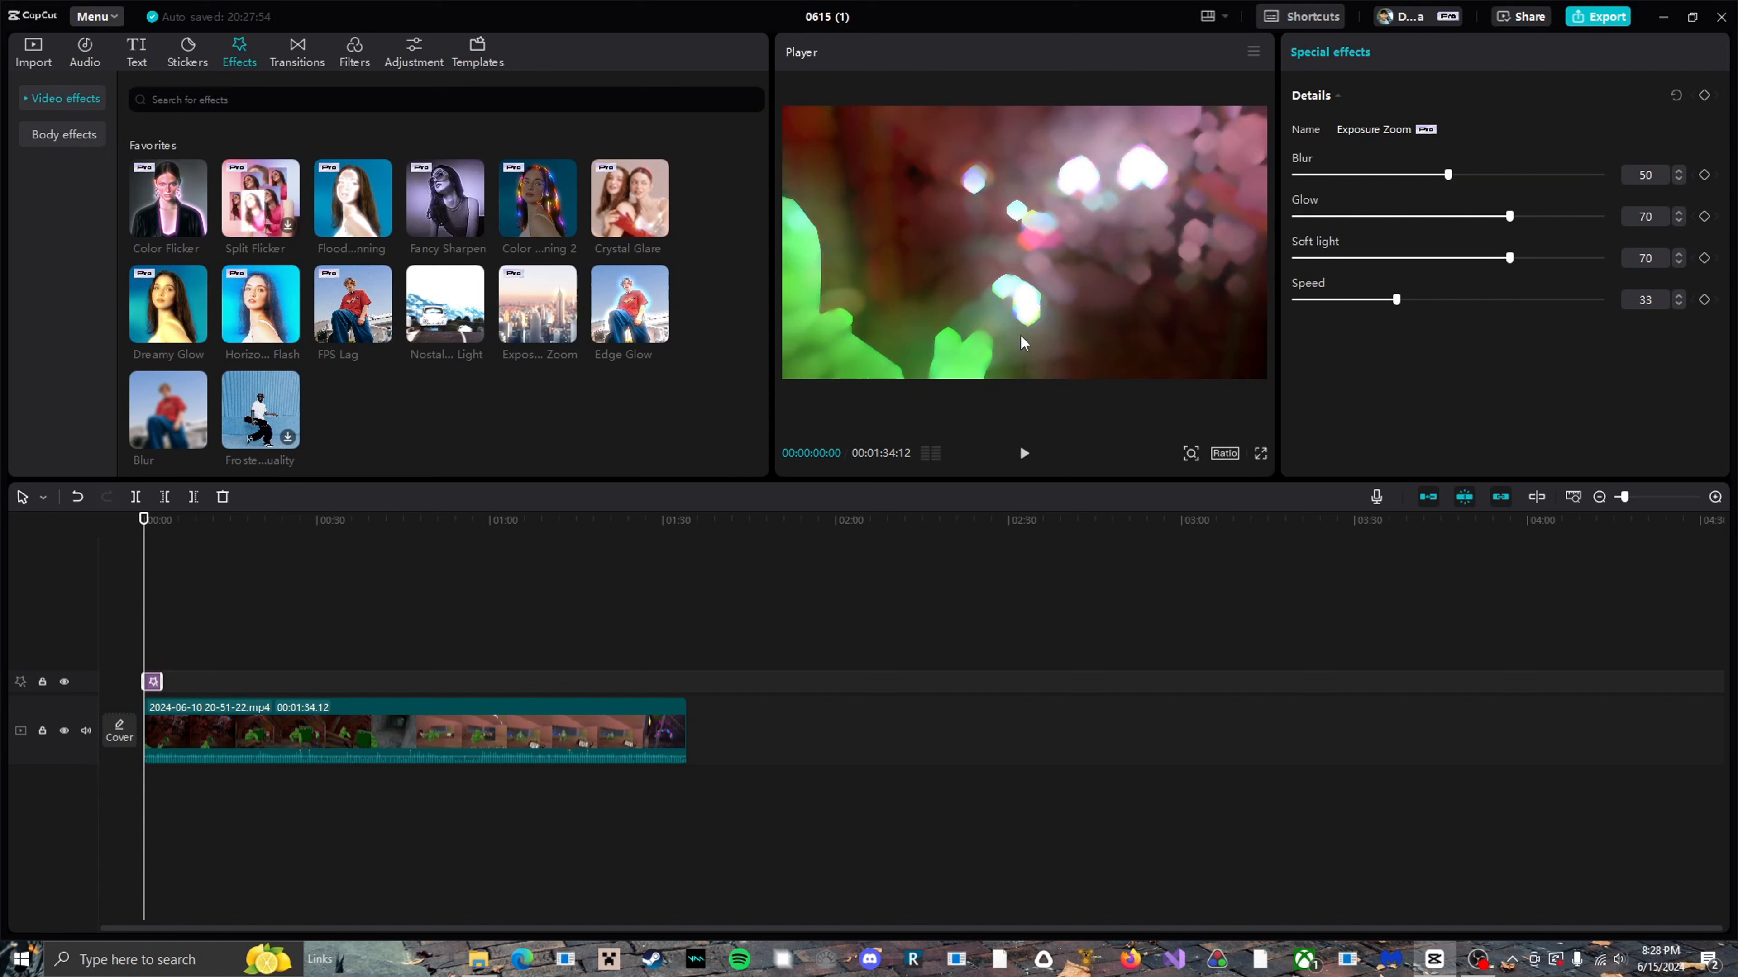
left_click(410, 771)
key("space")
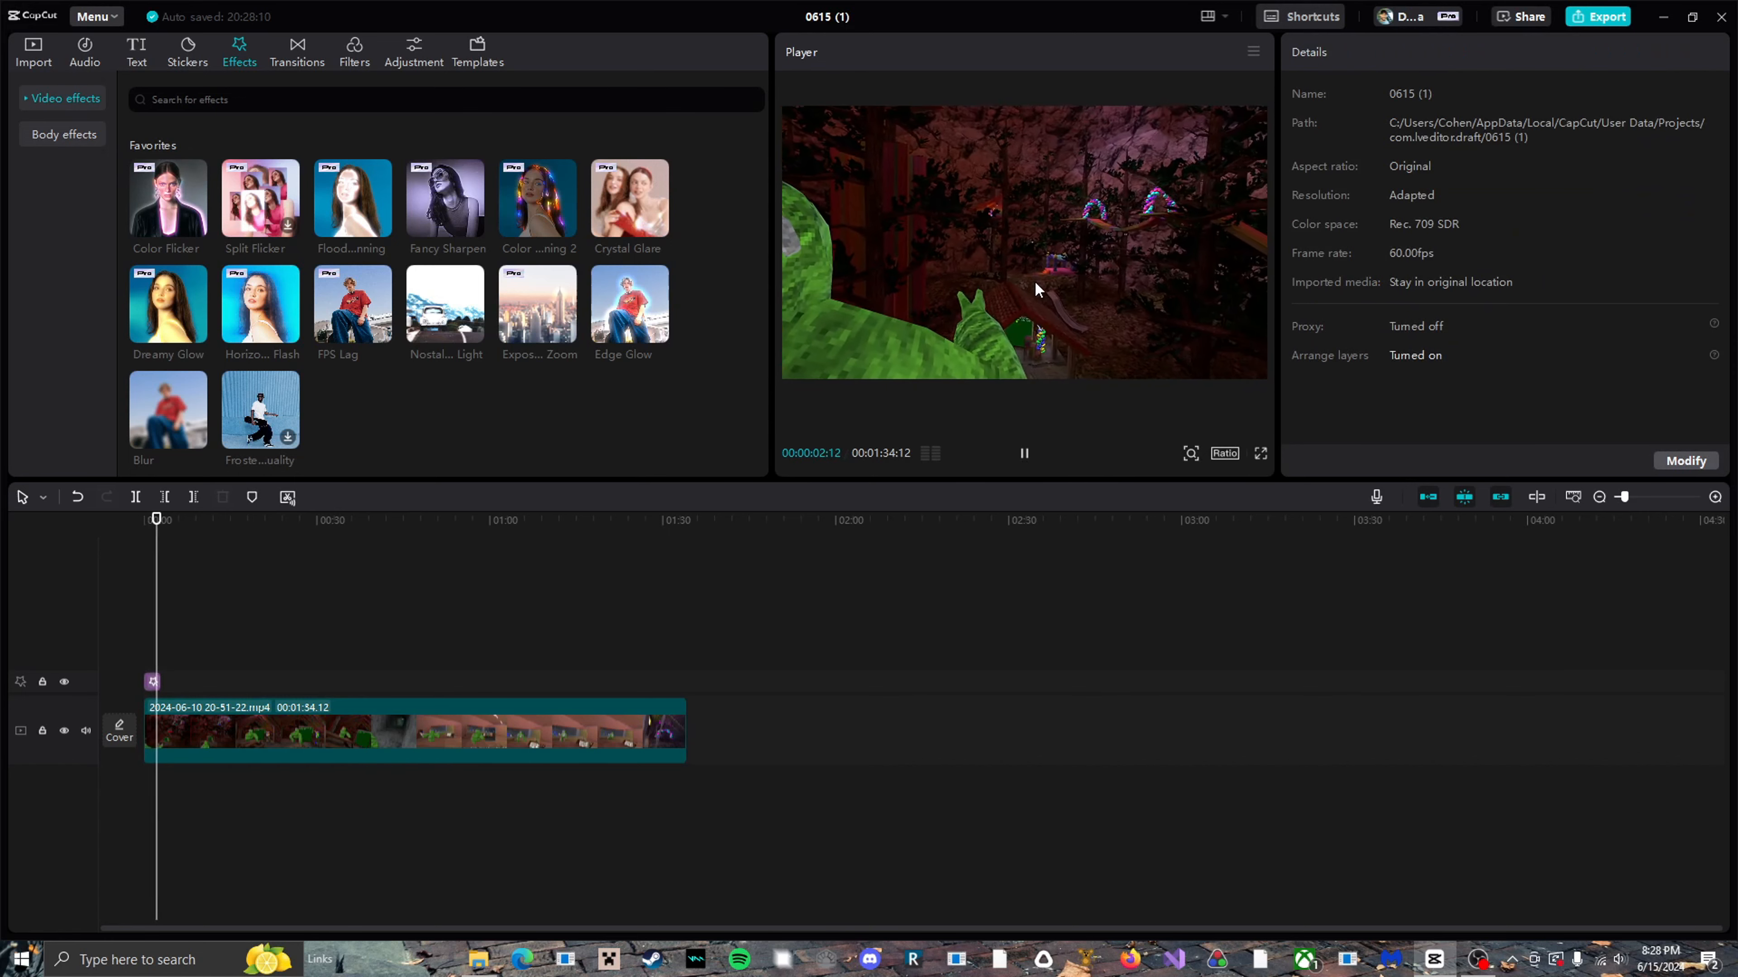
key("space")
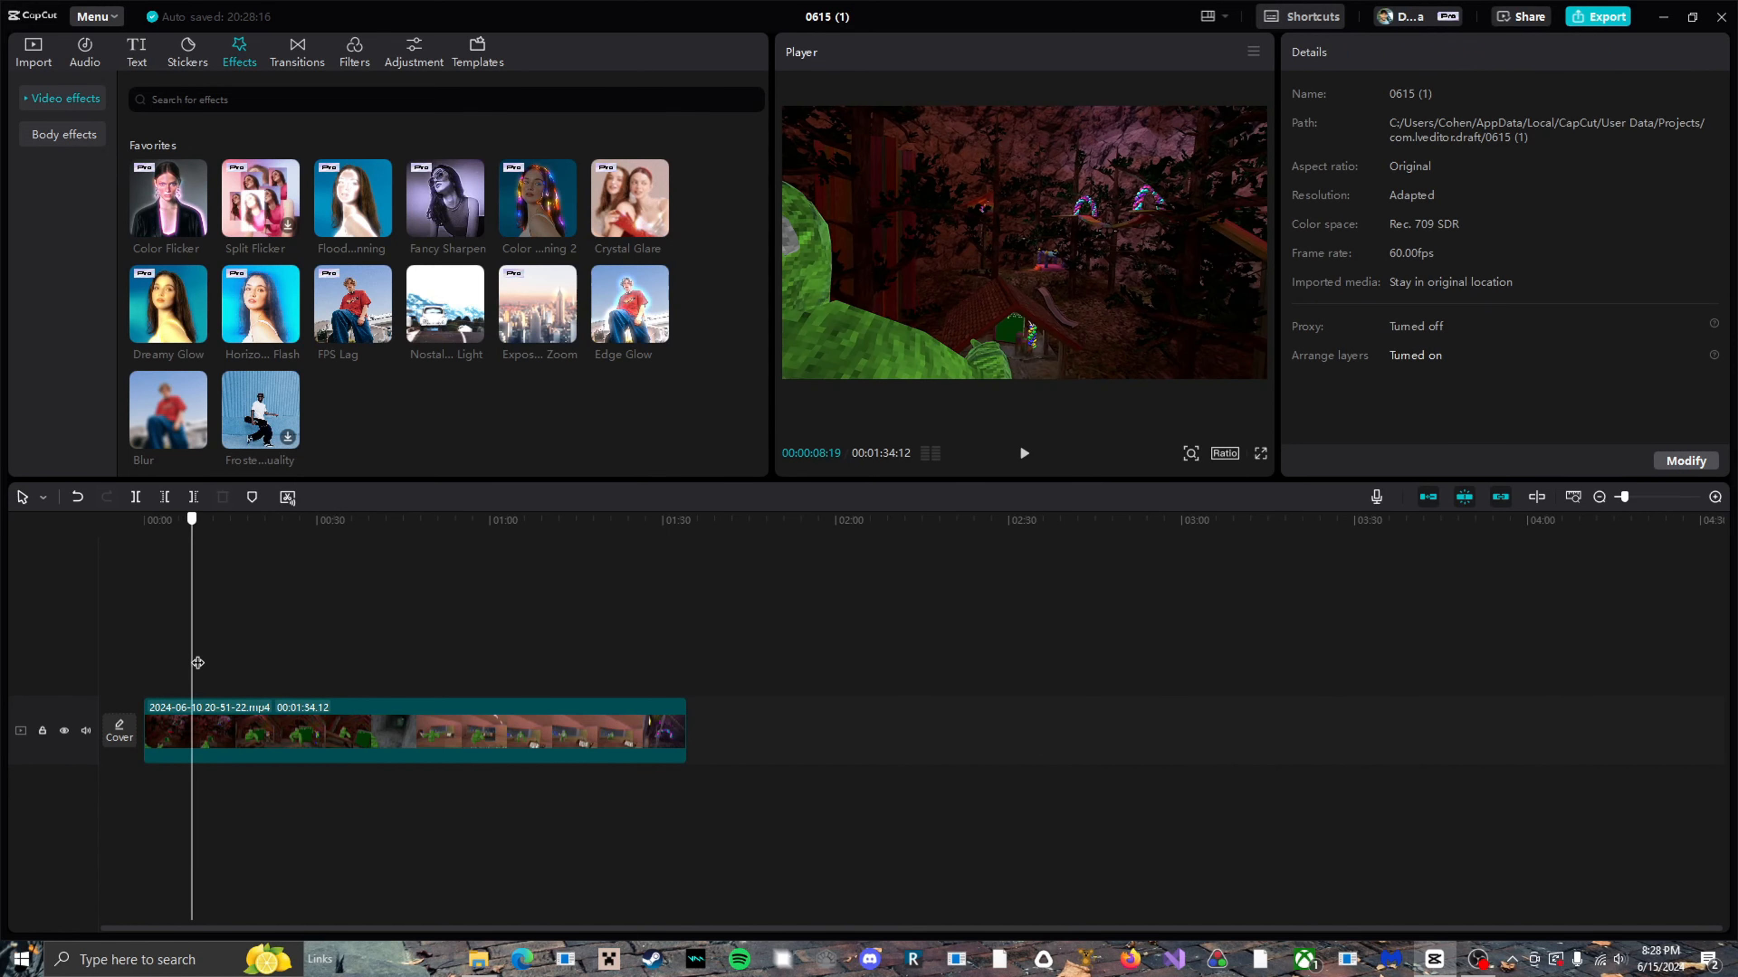
Split the gameplay clip at 00:00:10:31.
left_click_drag(197, 662, 210, 662)
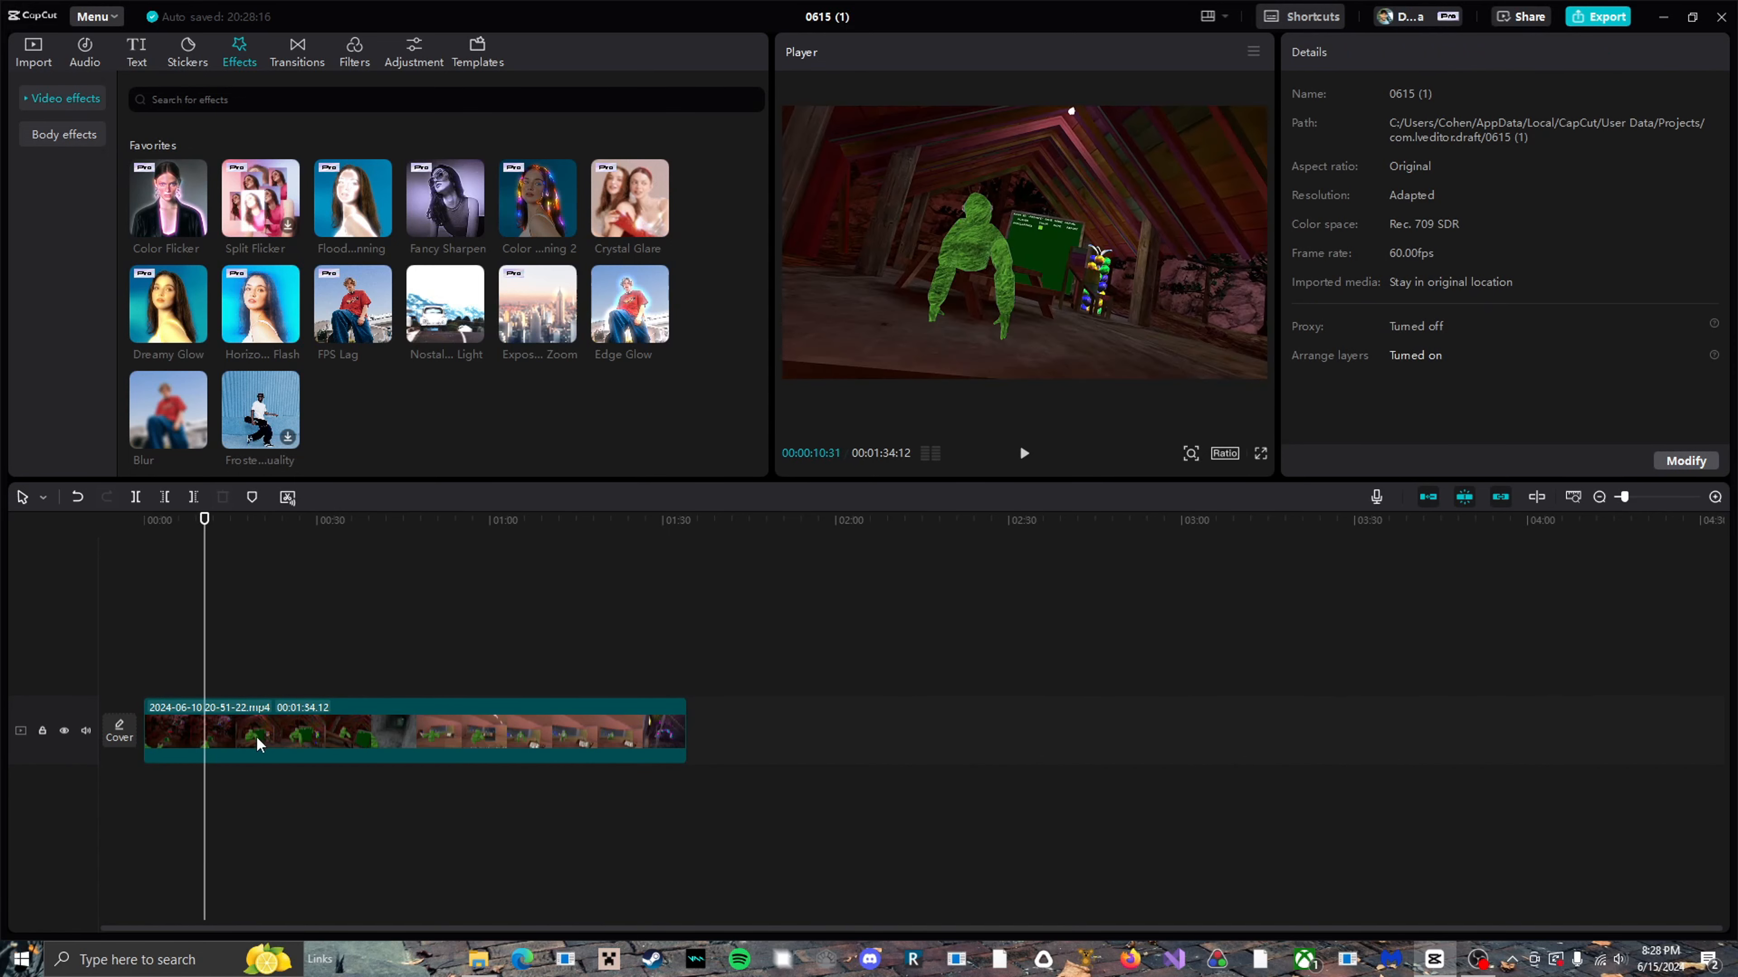
left_click(255, 736)
key("ctrl+b")
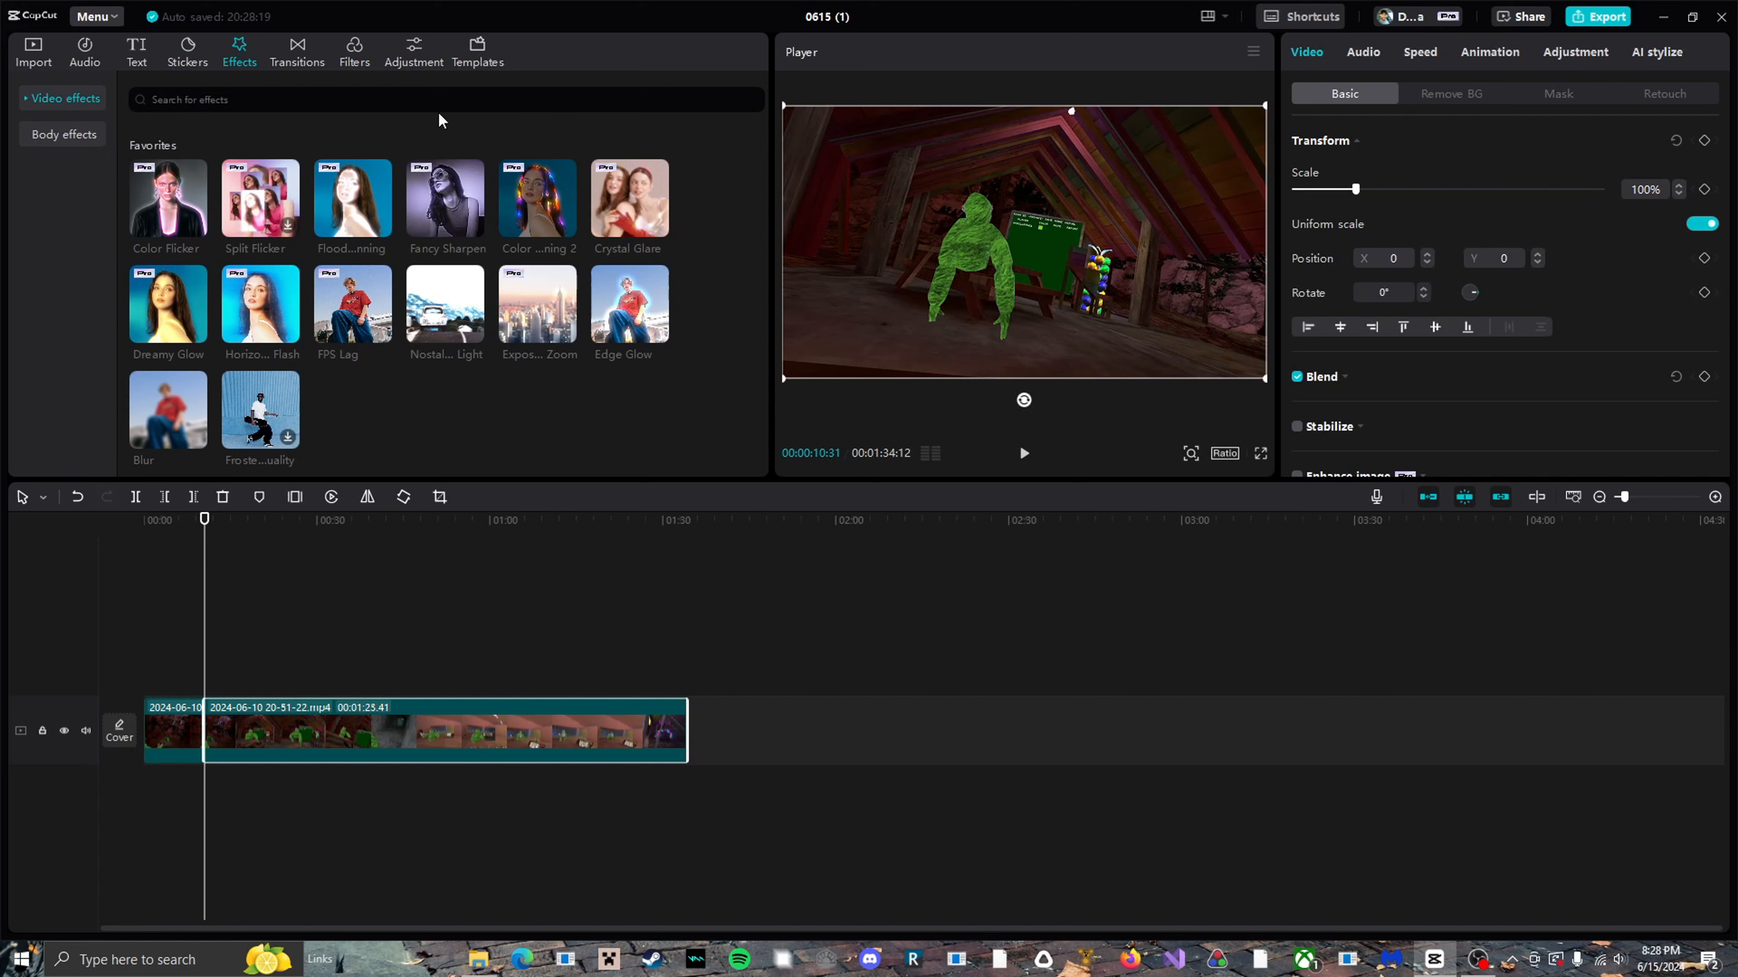
Apply the "Chr...ave" In animation to the second clip with a 0.8 s duration and play across the cut.
left_click(1500, 51)
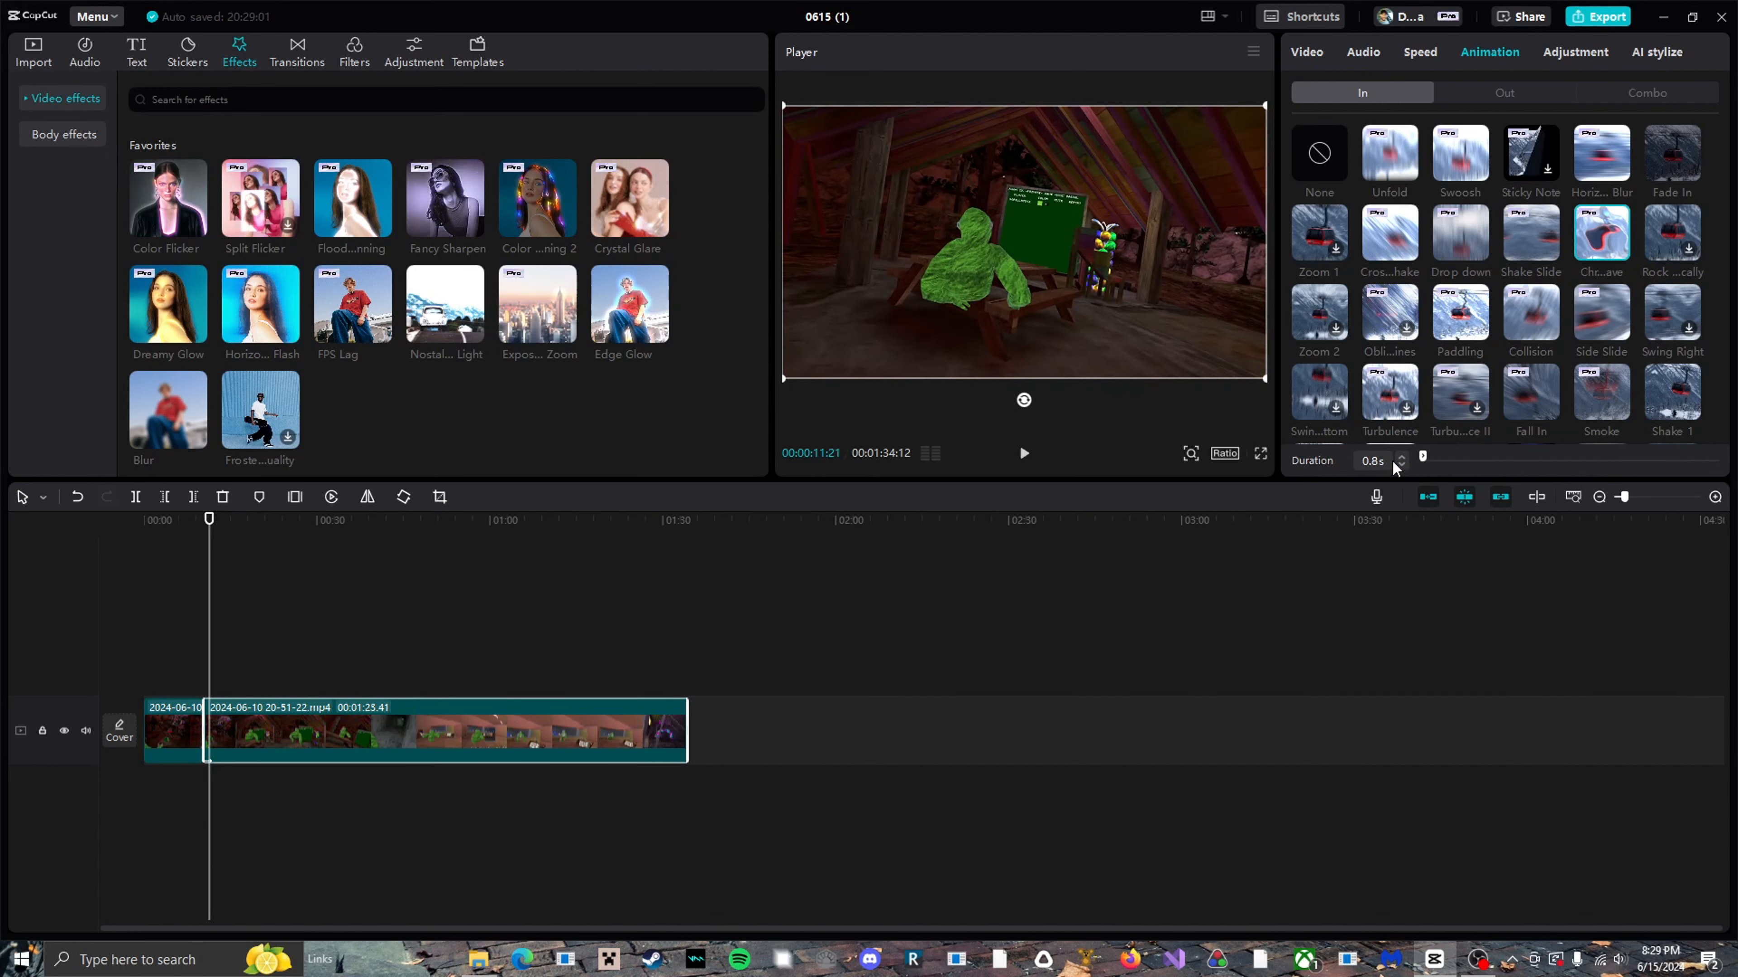
left_click_drag(210, 687, 187, 686)
key("space")
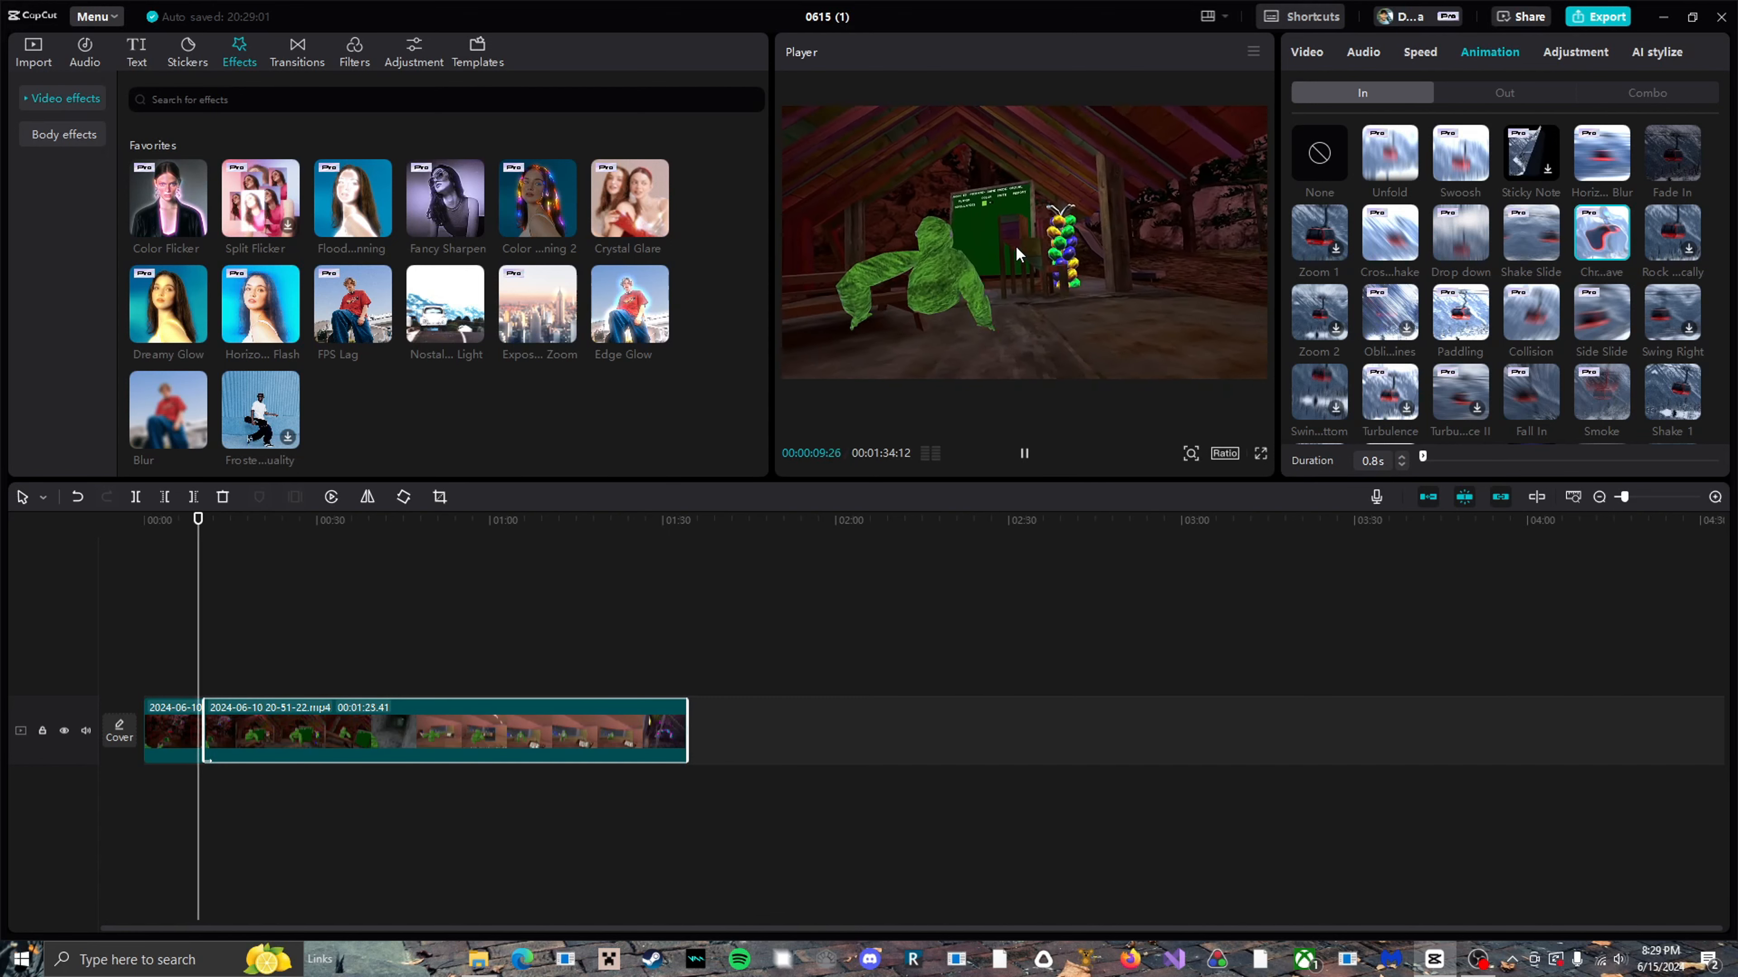
left_click(1025, 277)
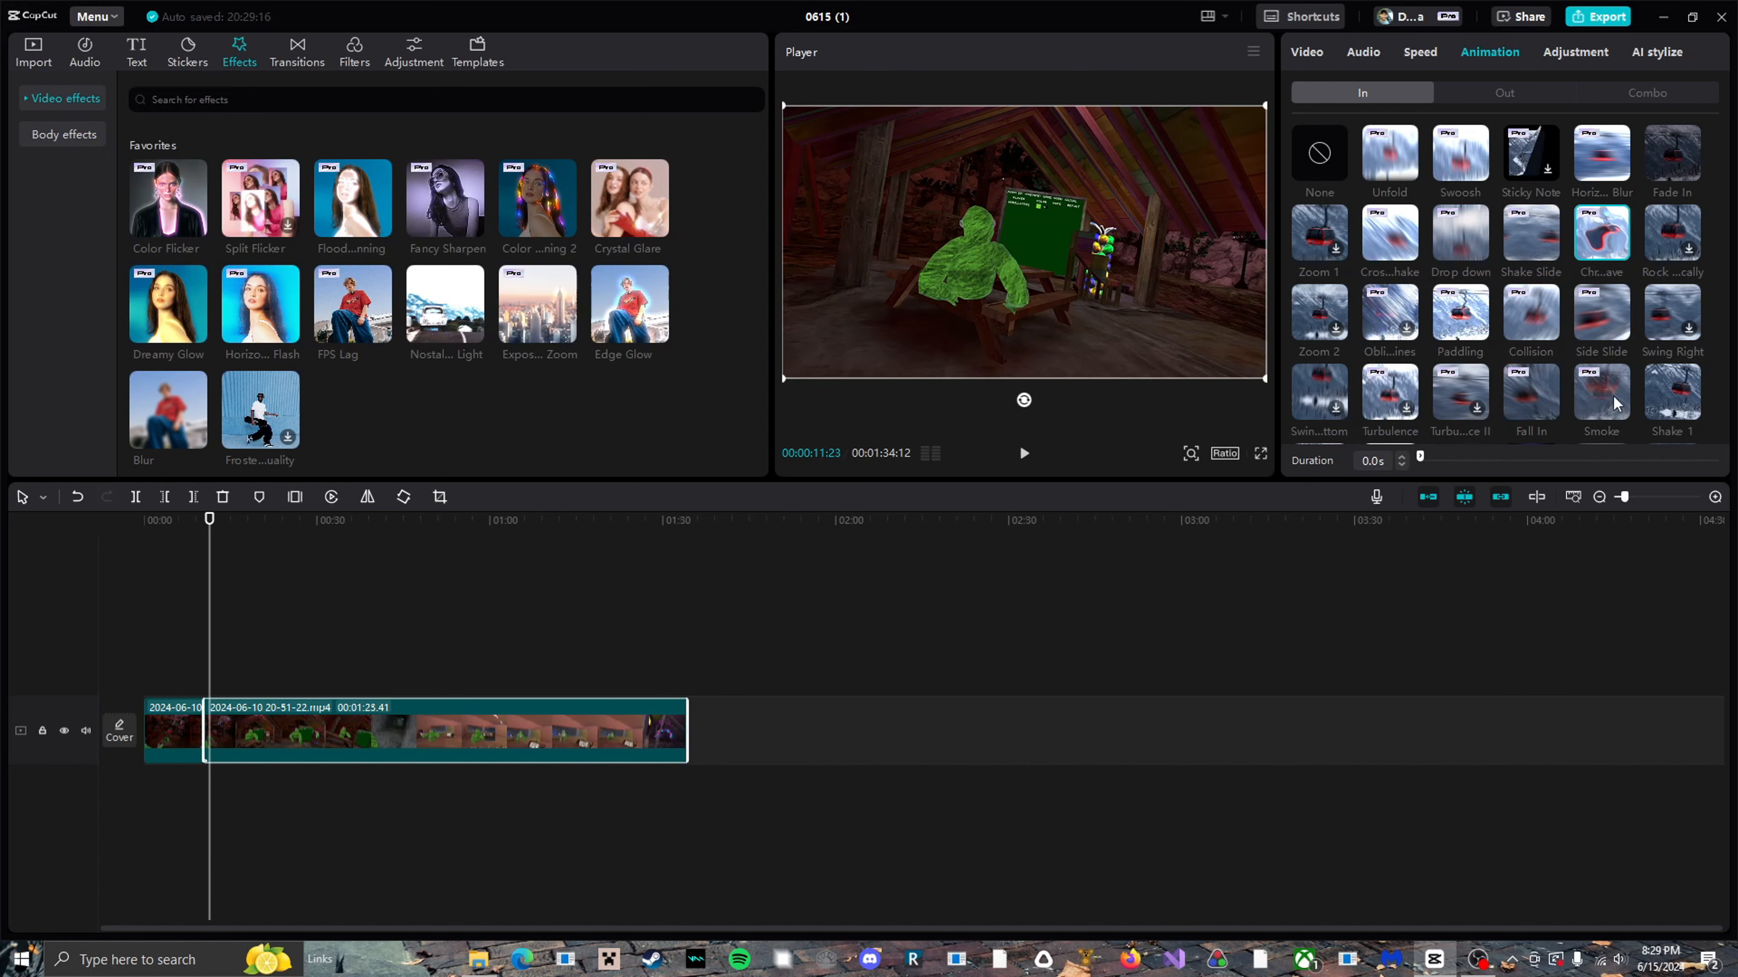
Apply the Smoke In animation to the second clip and set its duration to 0.0 s.
left_click(1586, 415)
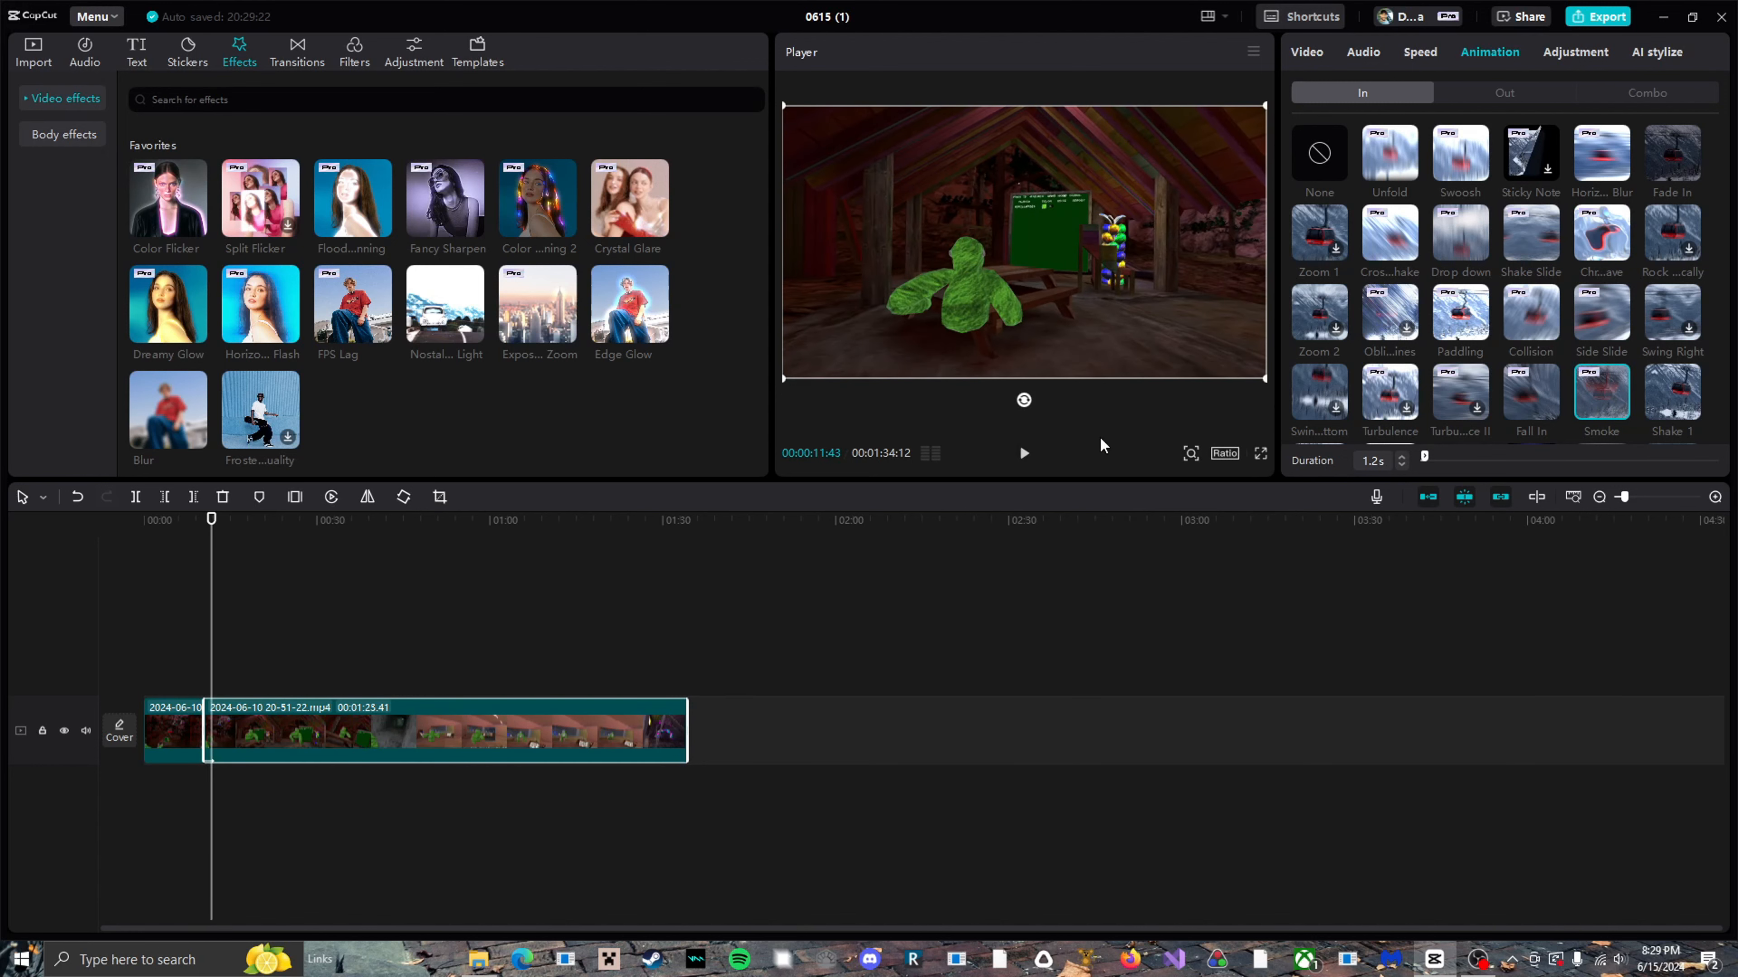
left_click_drag(1425, 456, 1416, 457)
Search the filters for "blur", add the Blur filter at 00:00:11:43 and try a lower intensity.
left_click(354, 52)
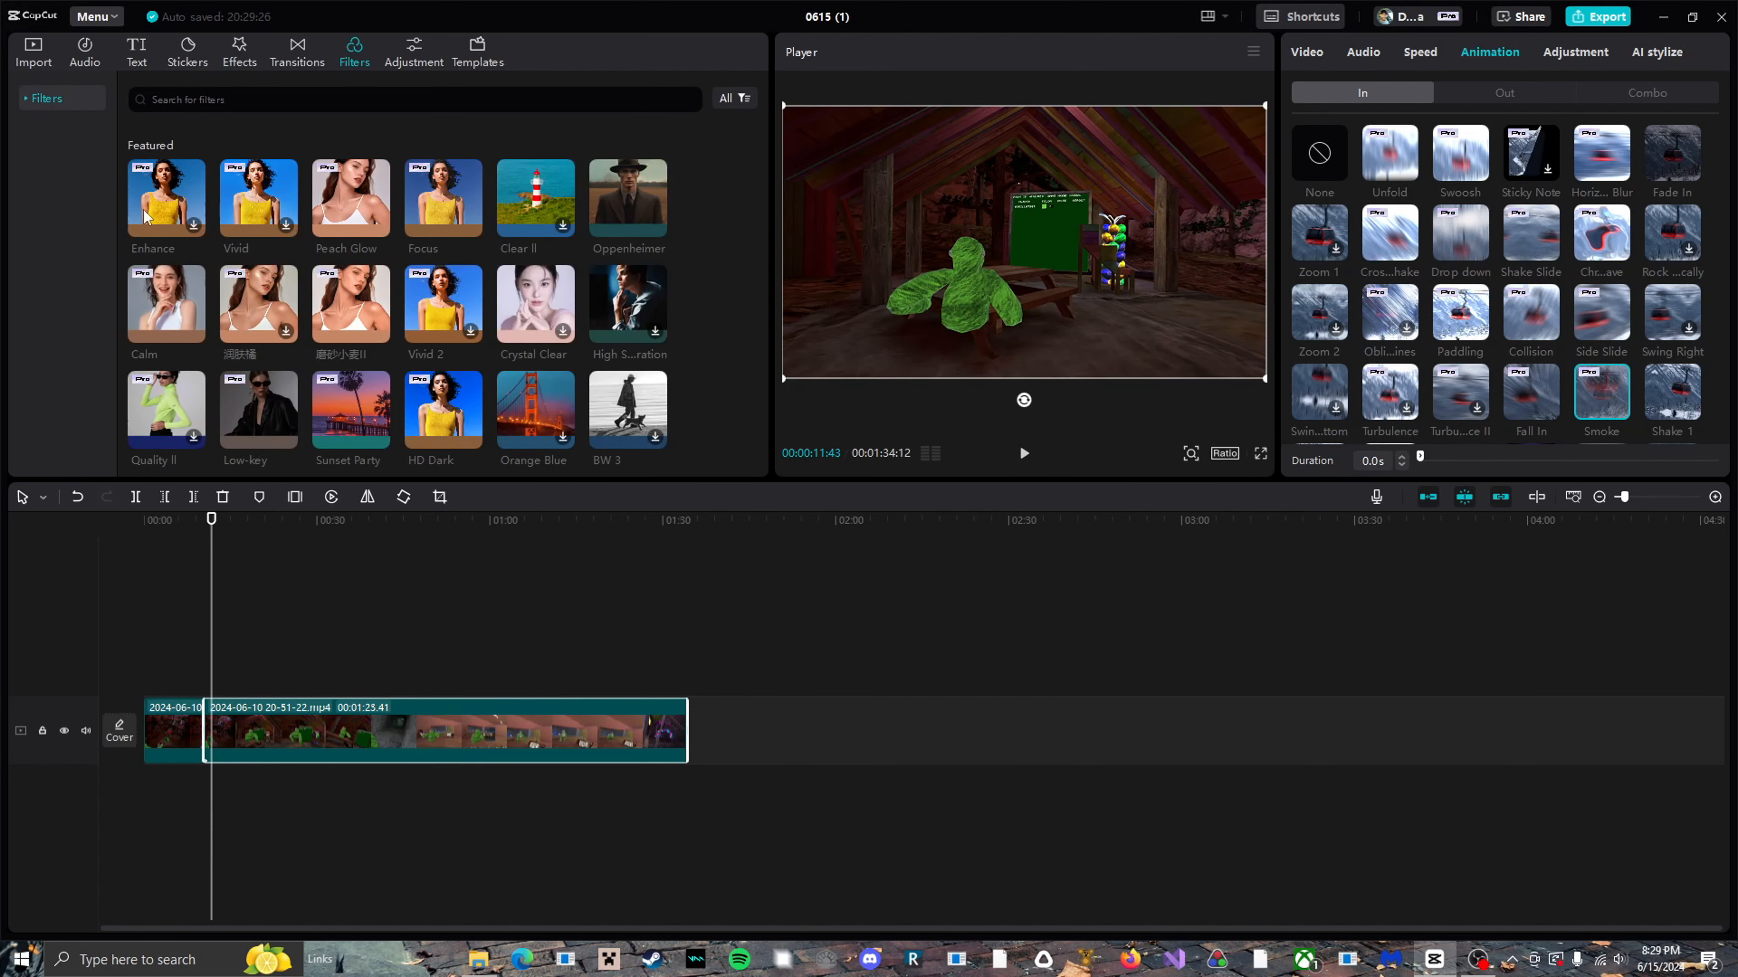
type("blur")
key("Return")
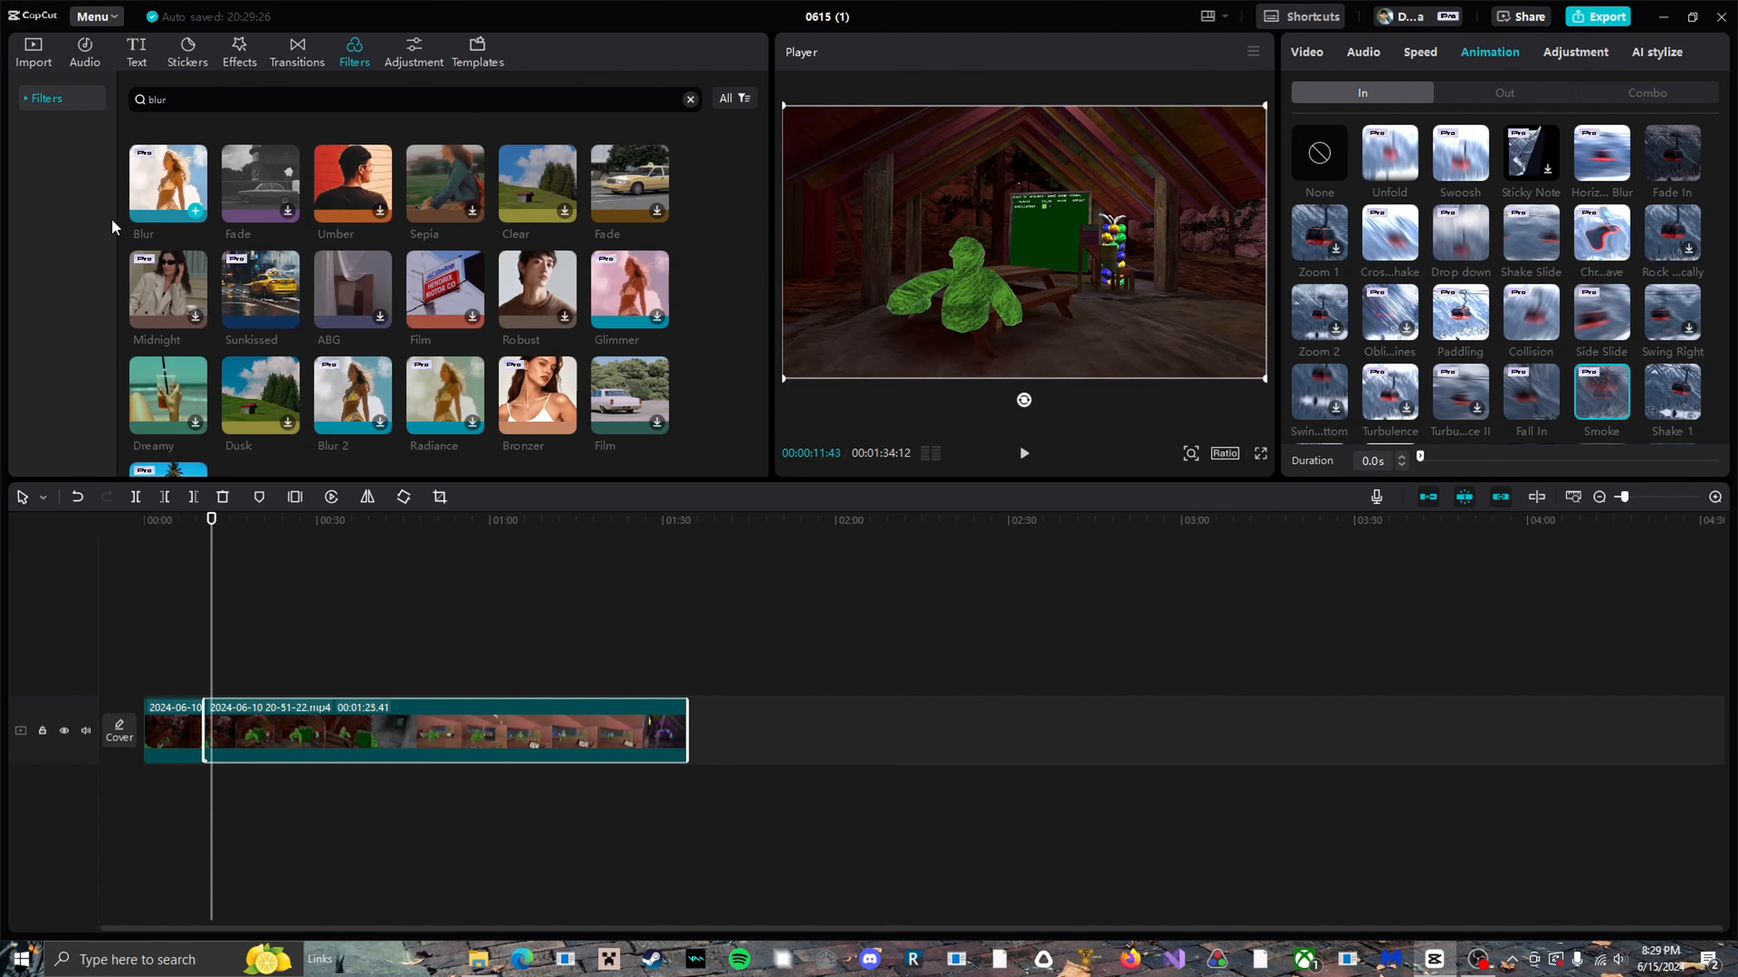
left_click(195, 212)
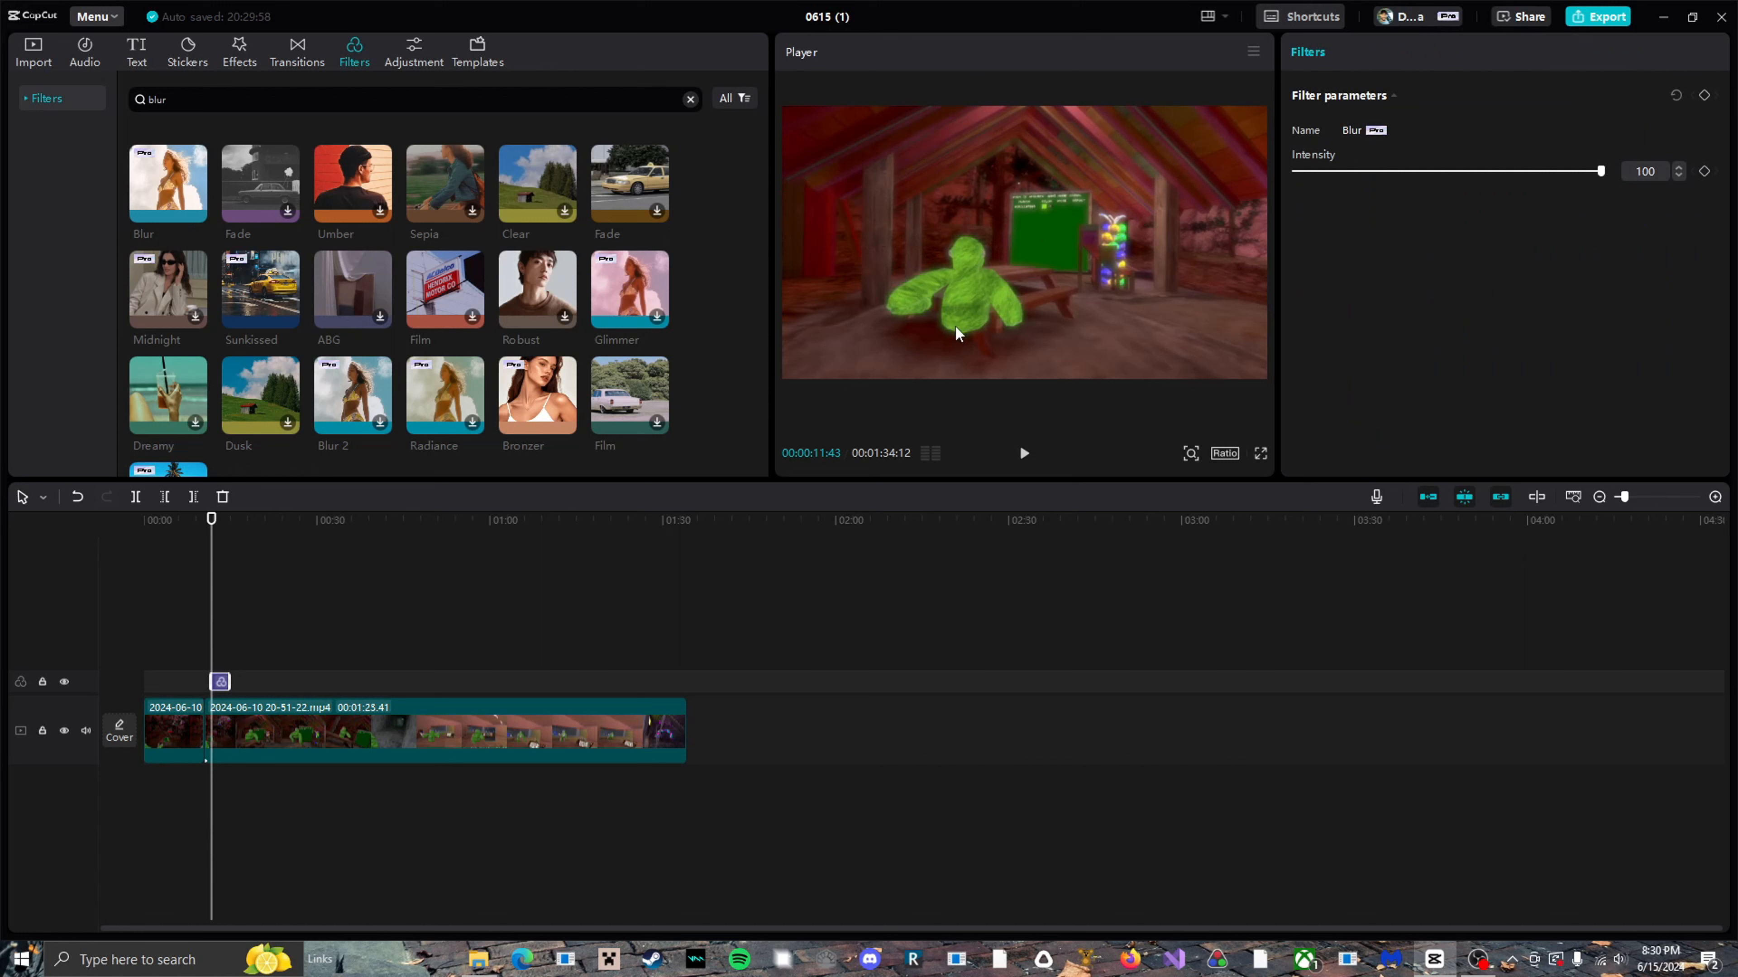
left_click_drag(1600, 171, 1493, 207)
Try the Sunset Party filter at 00:00:11:43 and remove it.
scroll(447, 231, "down", 2)
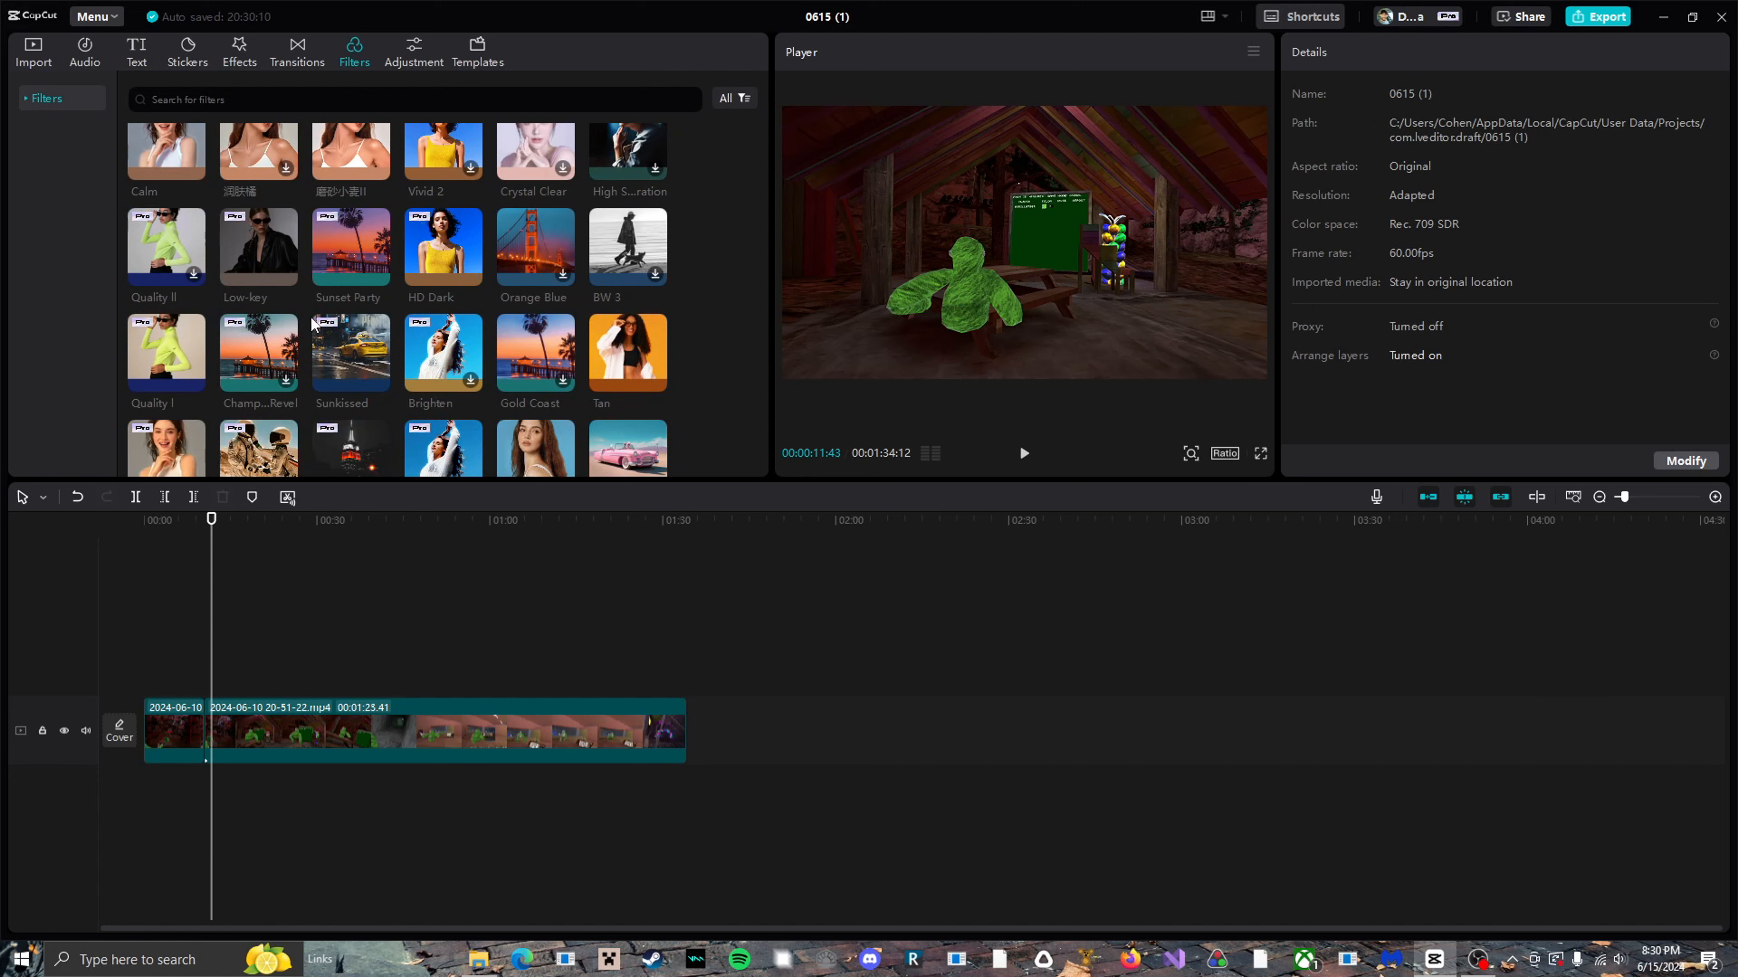
mouse_move(344, 276)
left_click(378, 275)
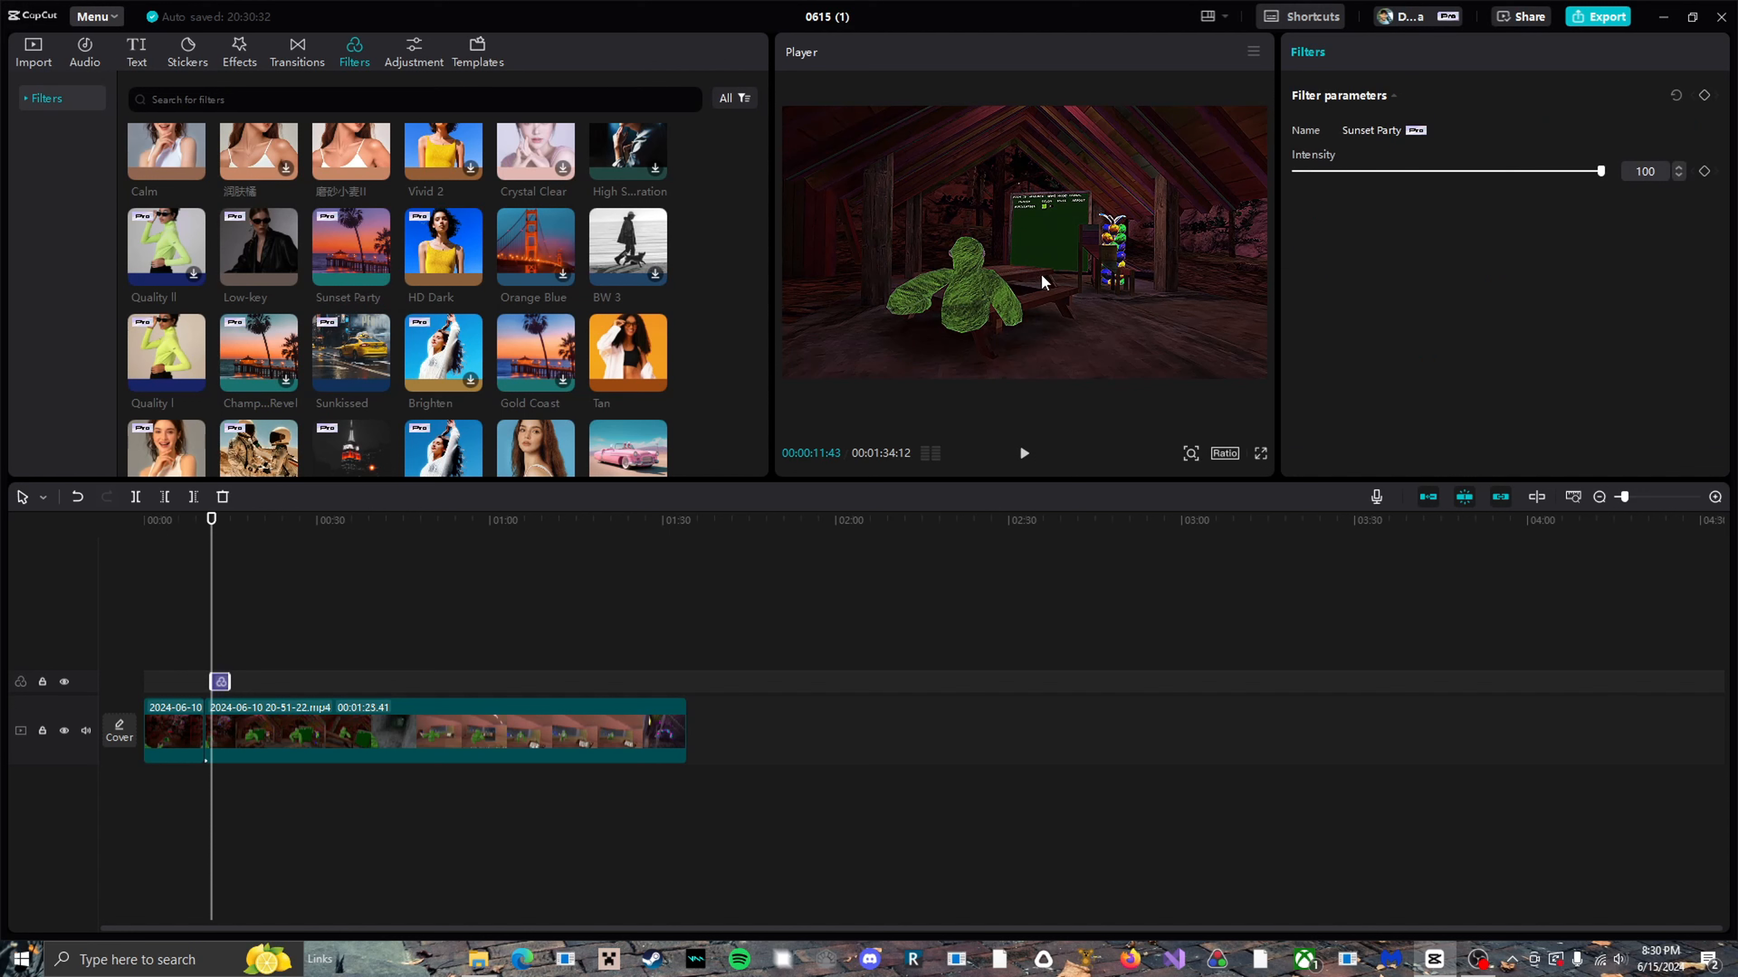
key("Delete")
Preview the Cyan Red filter, add it at 00:00:11:43 and set its intensity to 53.
scroll(191, 342, "down", 3)
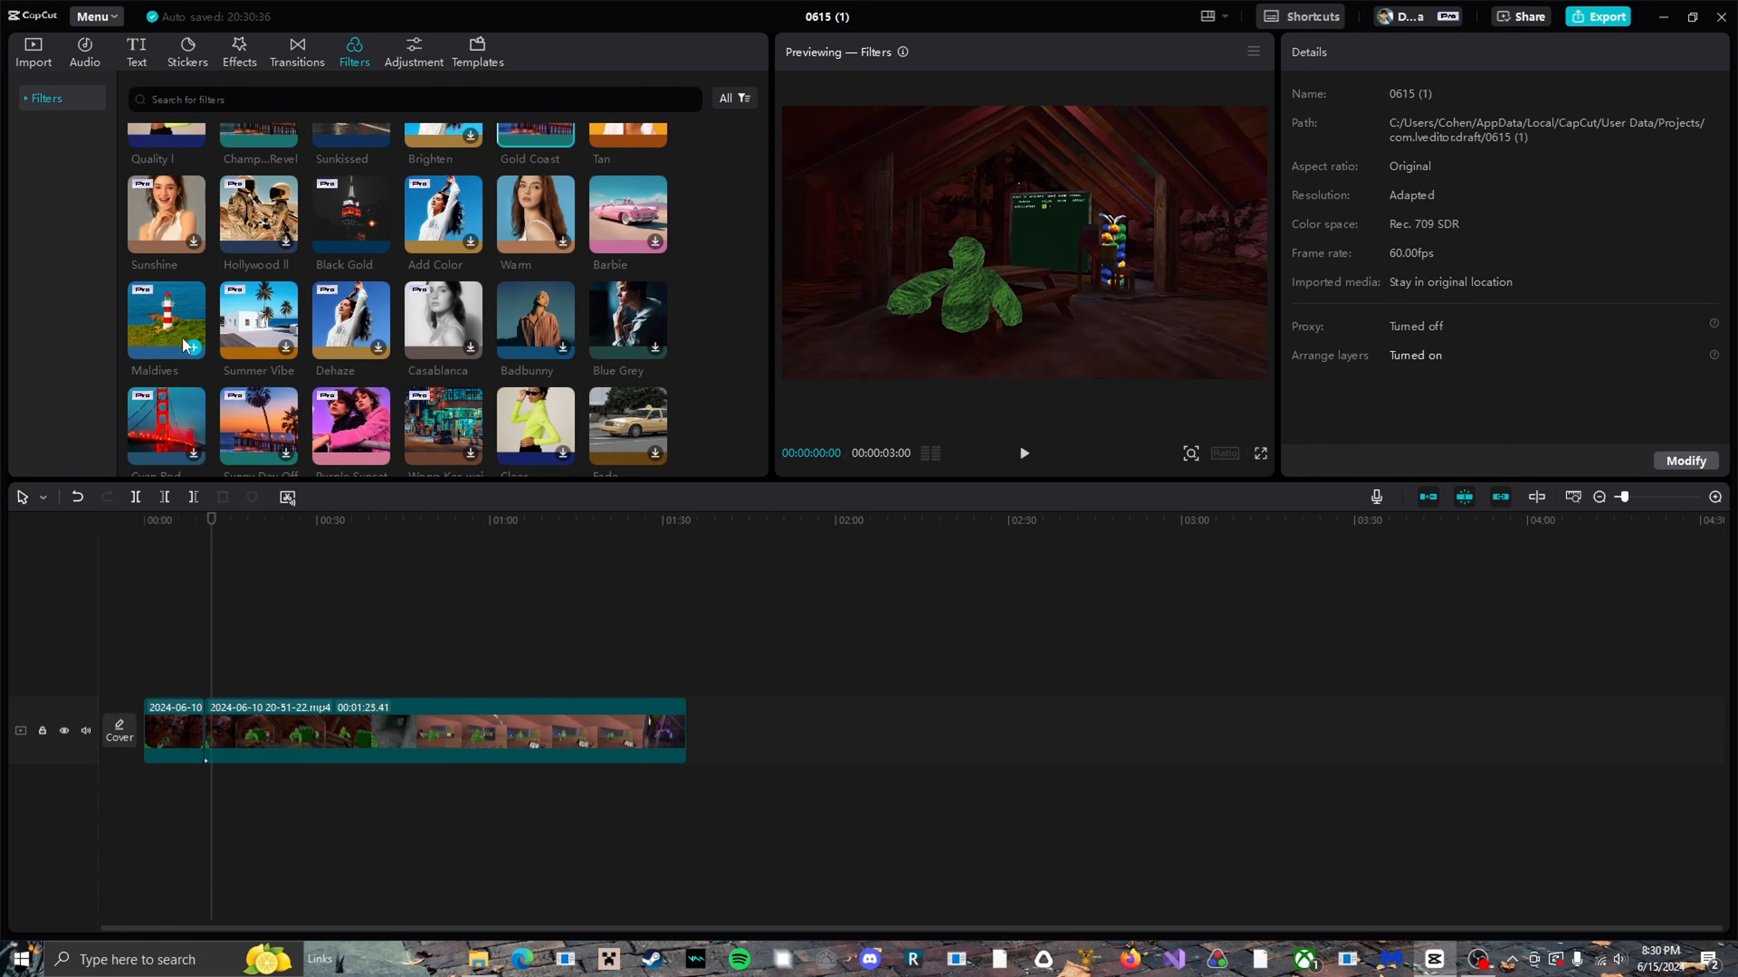
left_click(172, 438)
scroll(173, 438, "down", 1)
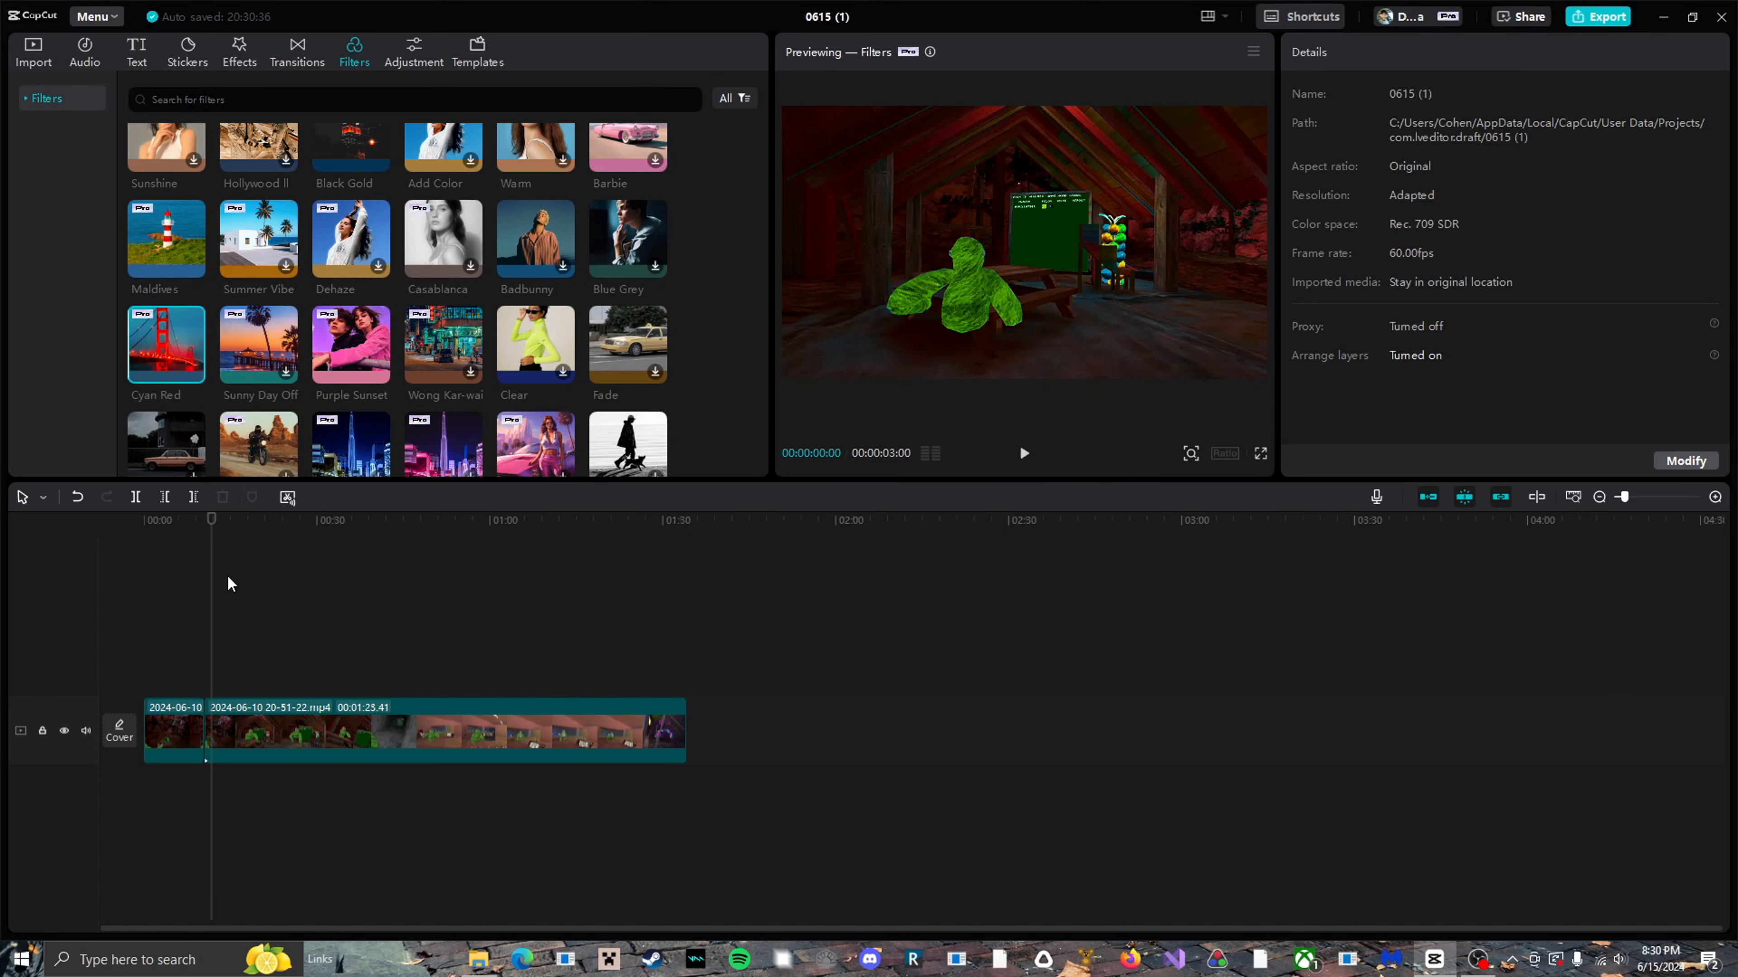
scroll(306, 438, "up", 2)
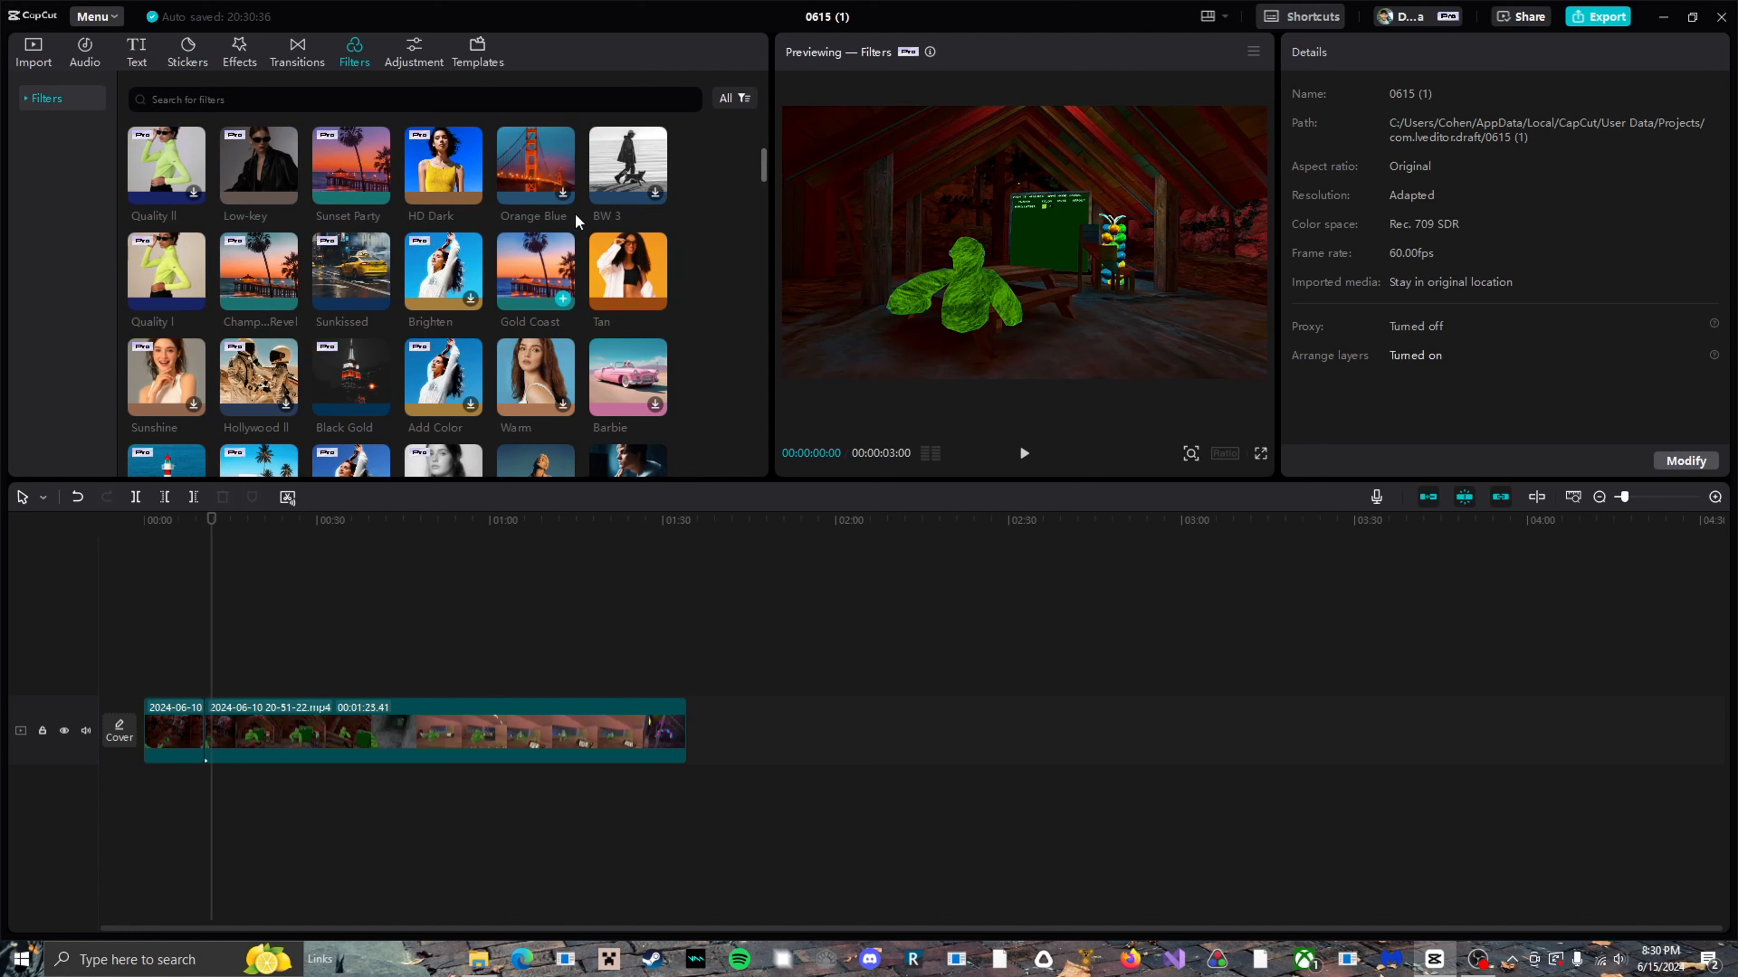
scroll(418, 266, "down", 2)
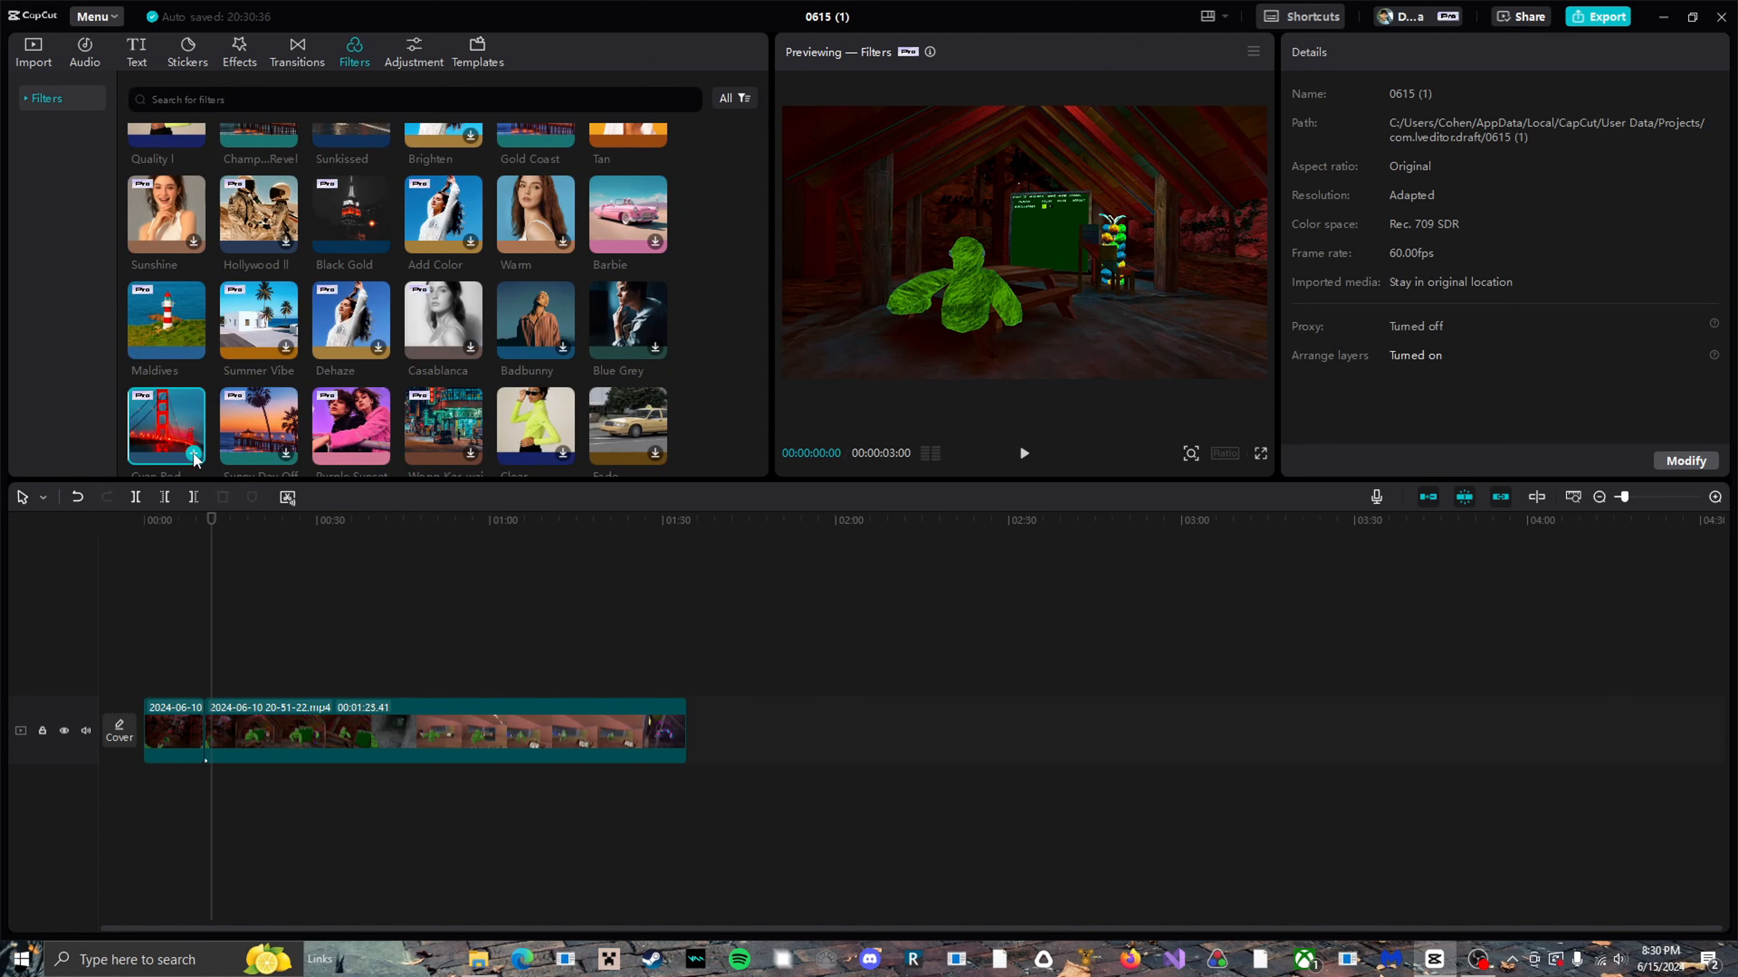
left_click(194, 451)
left_click_drag(1531, 182, 1396, 187)
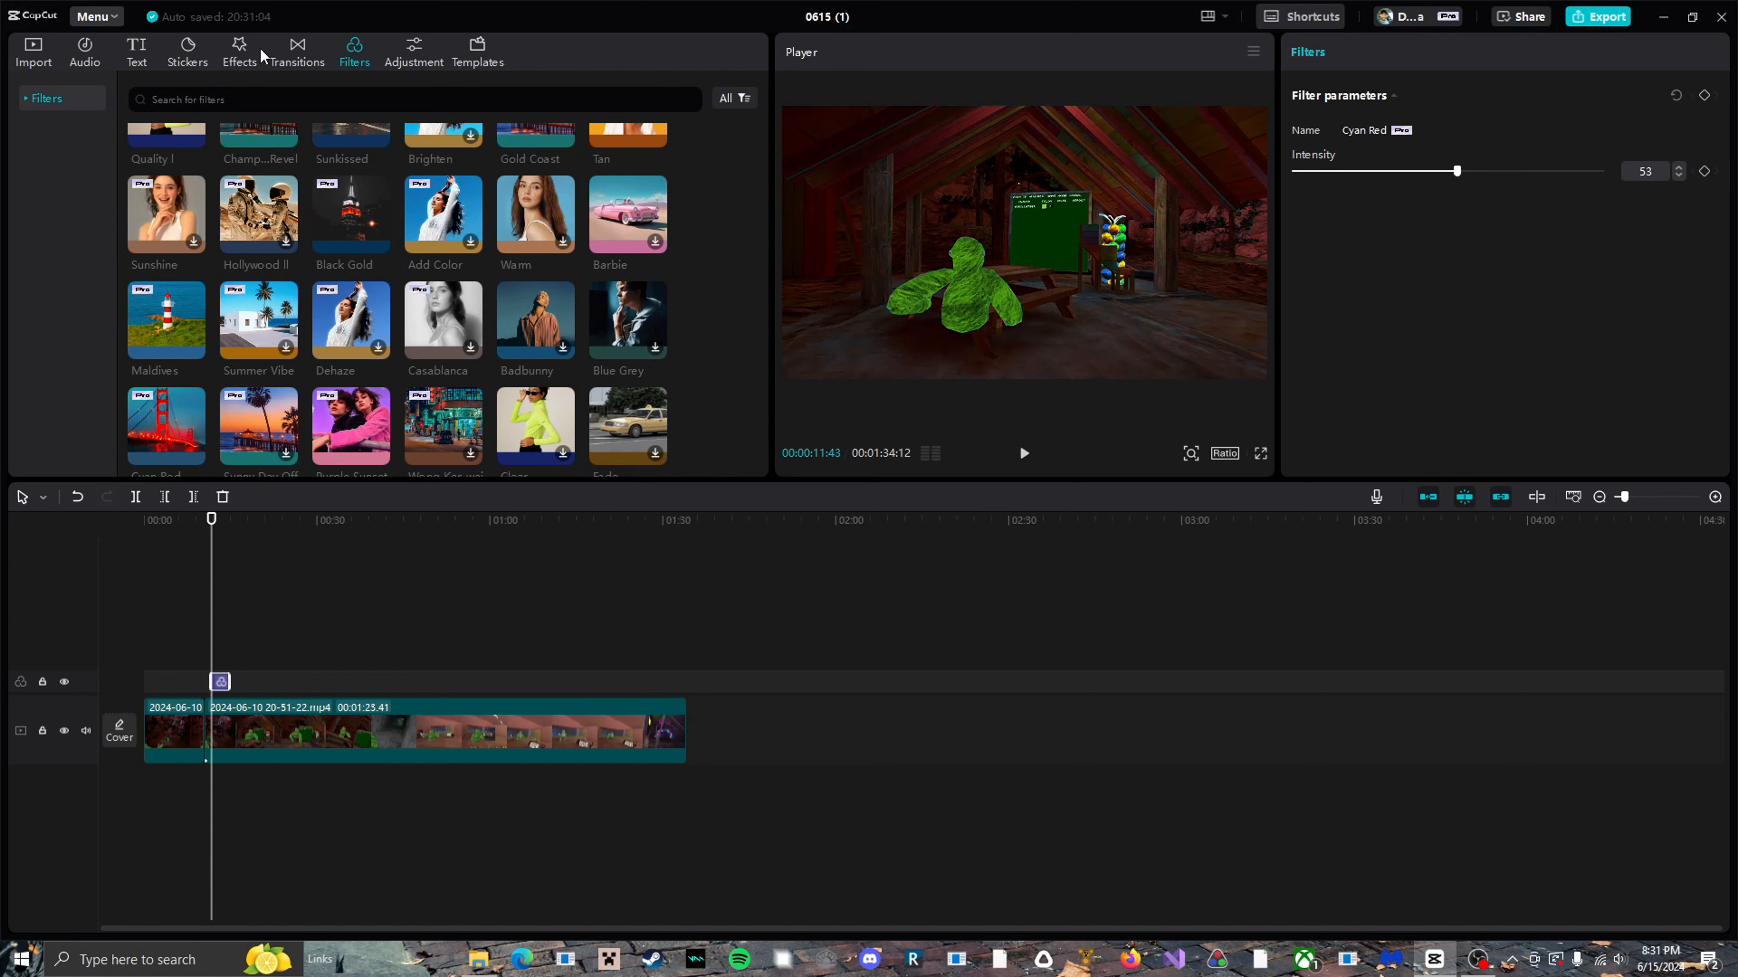
Try the Nostalgic Light effect over the second clip with Filters 0, Strength 100 and Range 99, and remove it along with the Cyan Red filter.
left_click(239, 51)
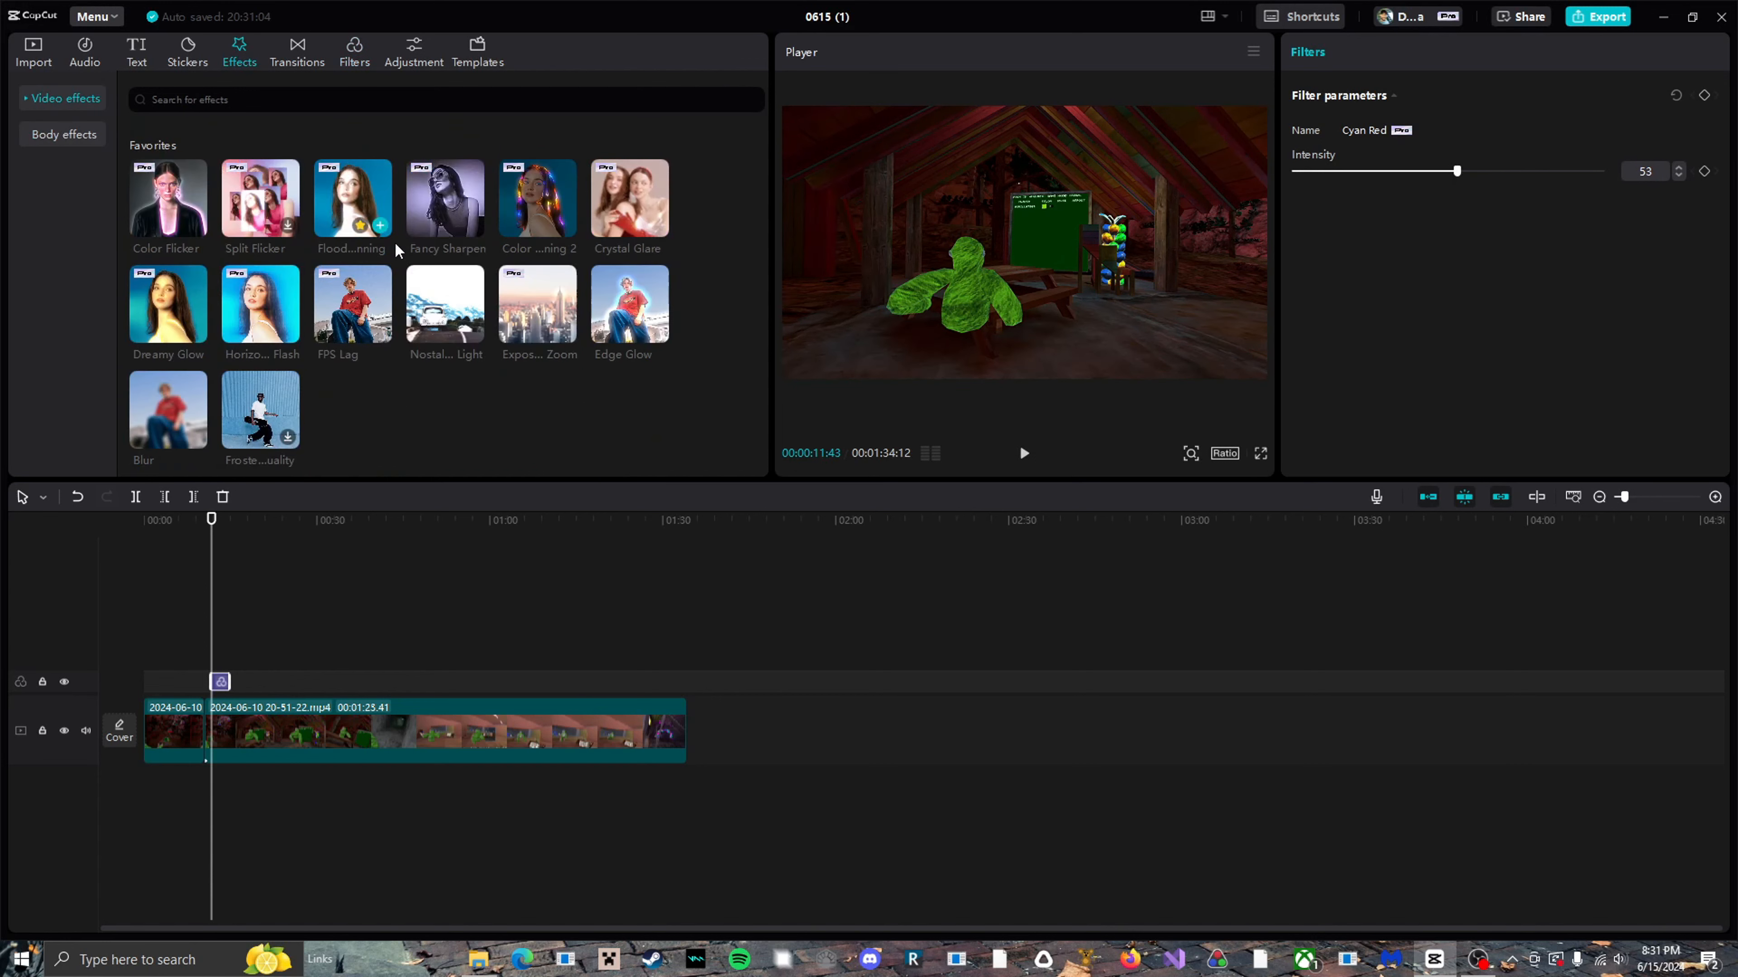
left_click(471, 332)
left_click_drag(1447, 175, 1224, 211)
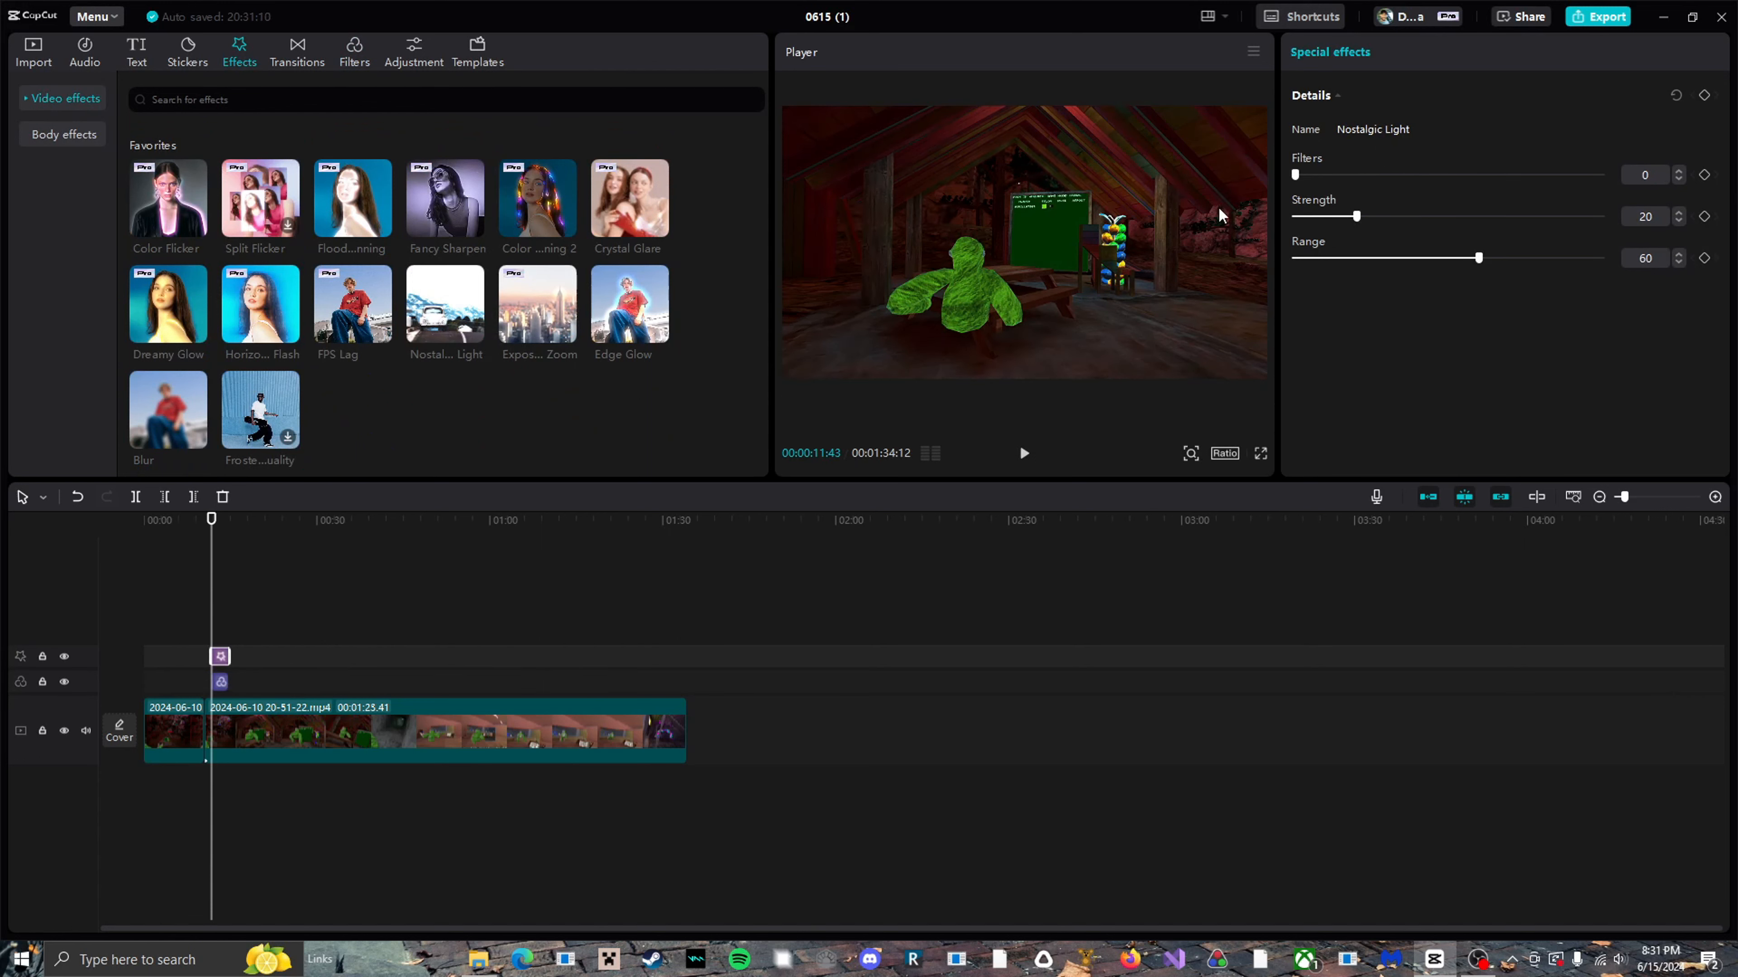
left_click_drag(1356, 216, 1604, 217)
left_click_drag(1478, 258, 1692, 260)
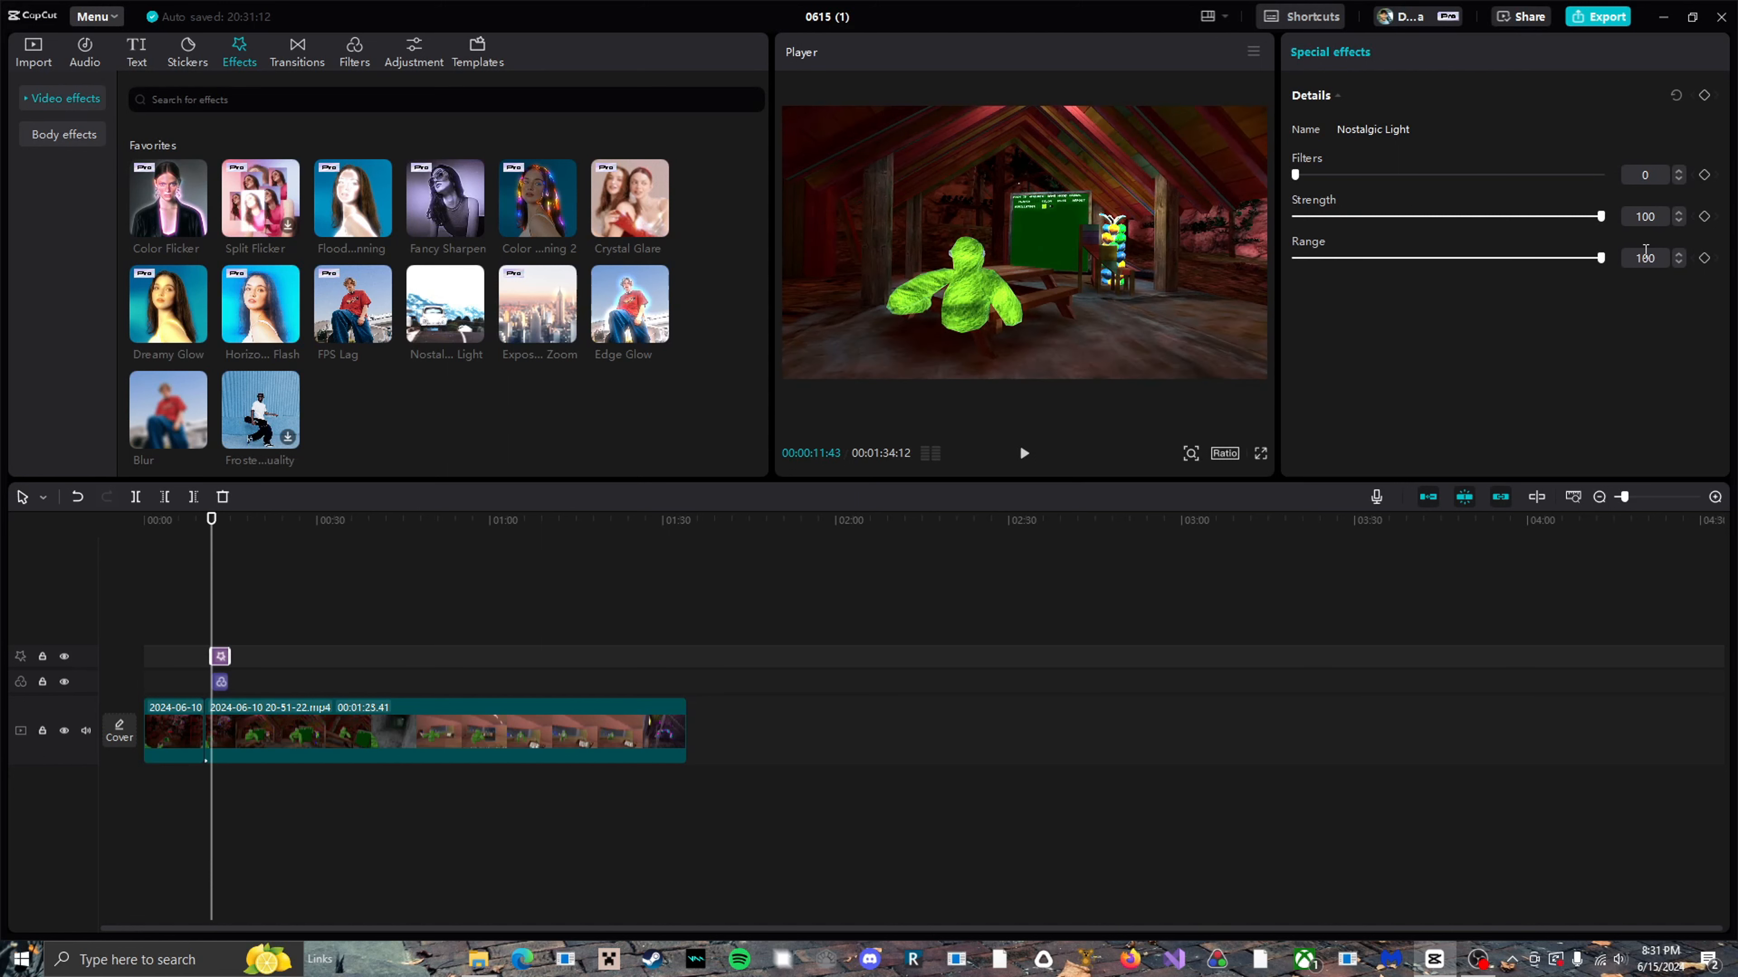
left_click(1599, 259)
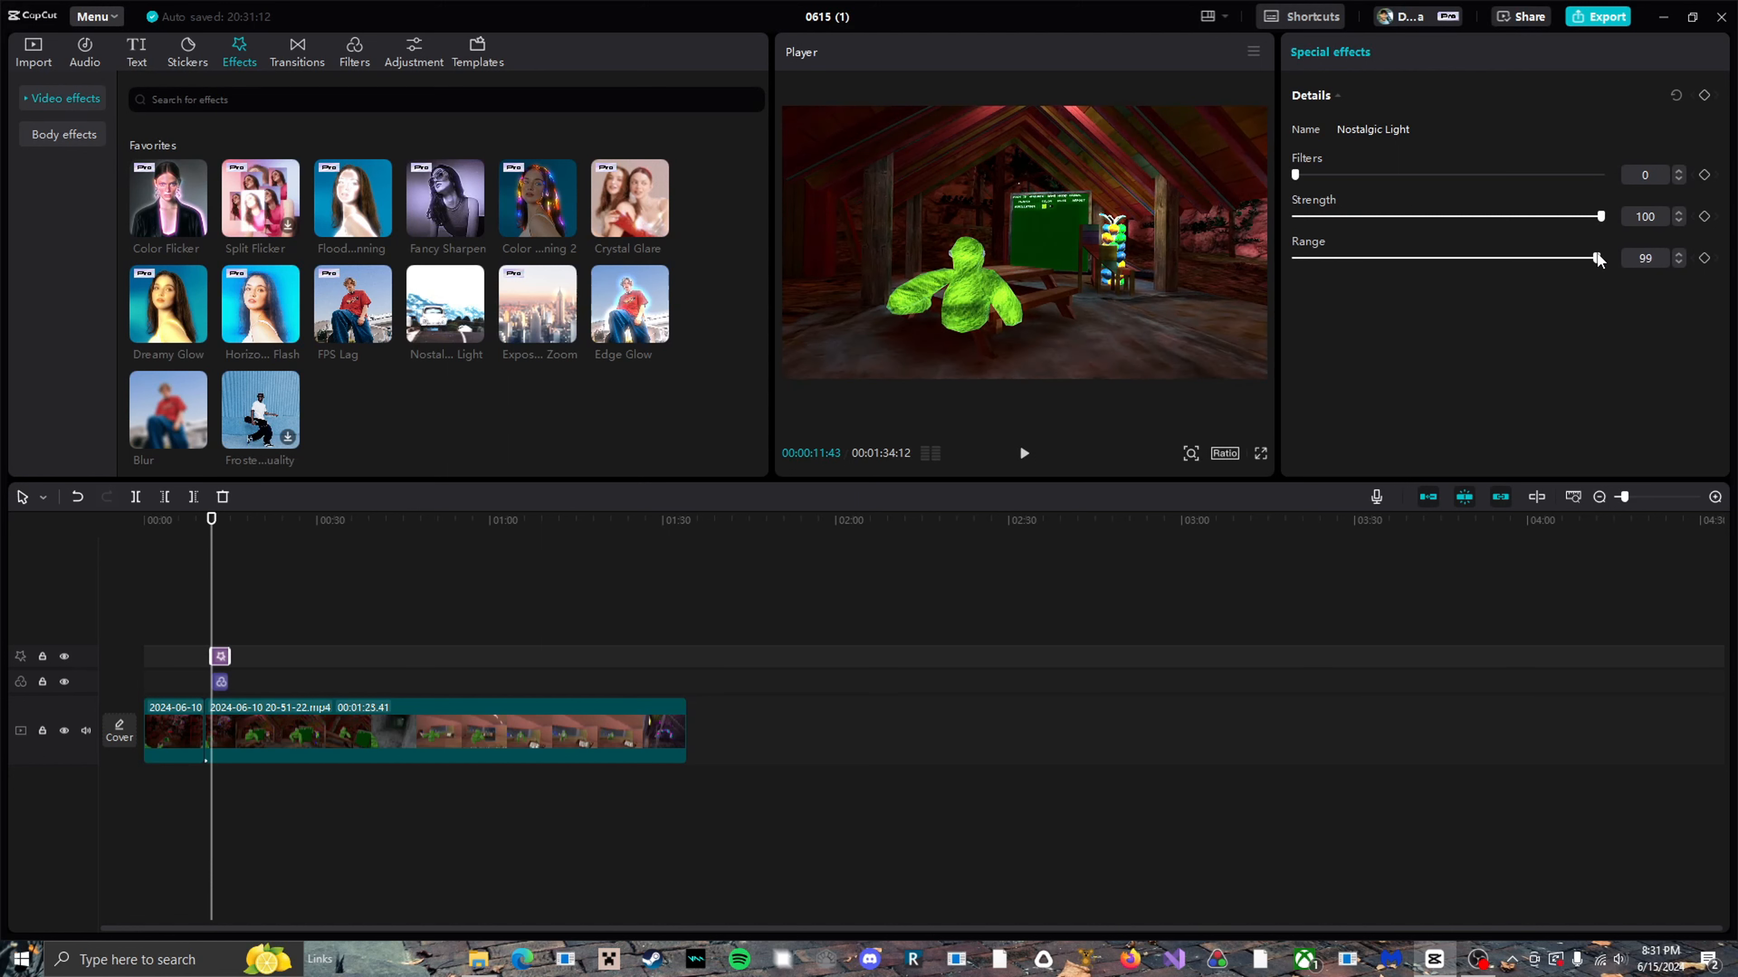
key("Delete")
left_click(220, 681)
key("Delete")
Review the basic color, lightness and effects adjustments available for the second clip.
left_click(211, 729)
left_click(1574, 52)
scroll(1463, 293, "down", 1)
mouse_move(1449, 341)
left_mouse_down()
mouse_move(1626, 310)
mouse_move(1566, 342)
mouse_move(1447, 342)
left_mouse_up()
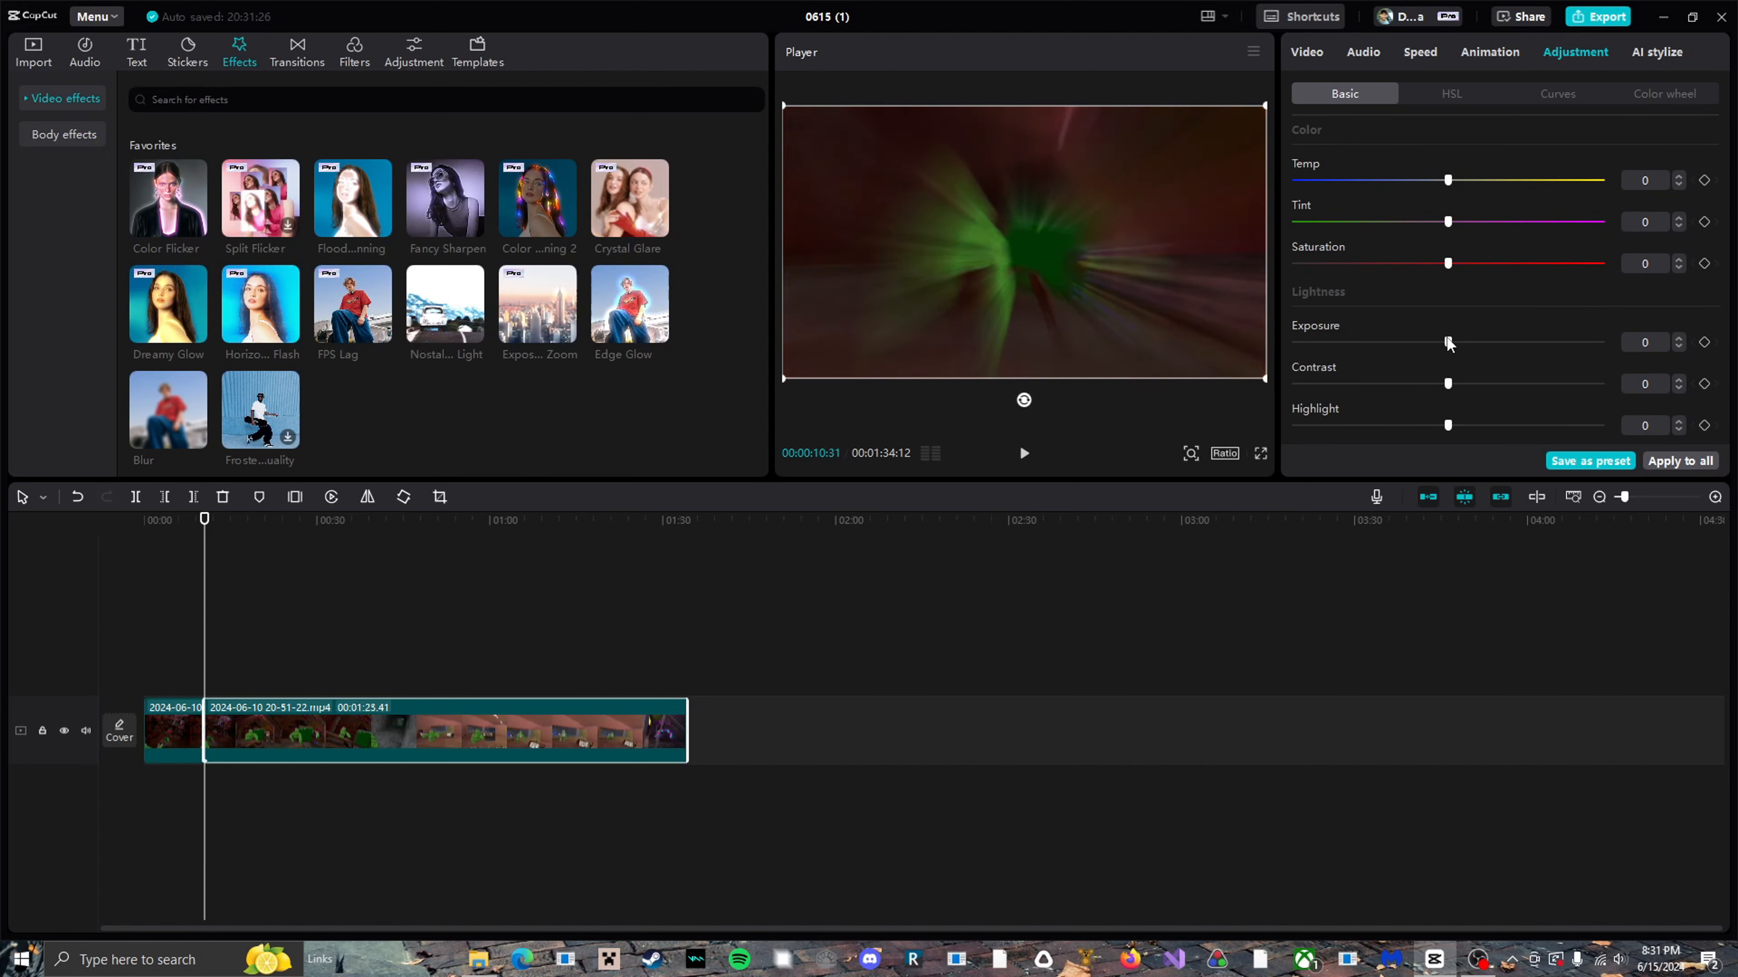
scroll(1451, 337, "down", 2)
scroll(1451, 336, "down", 3)
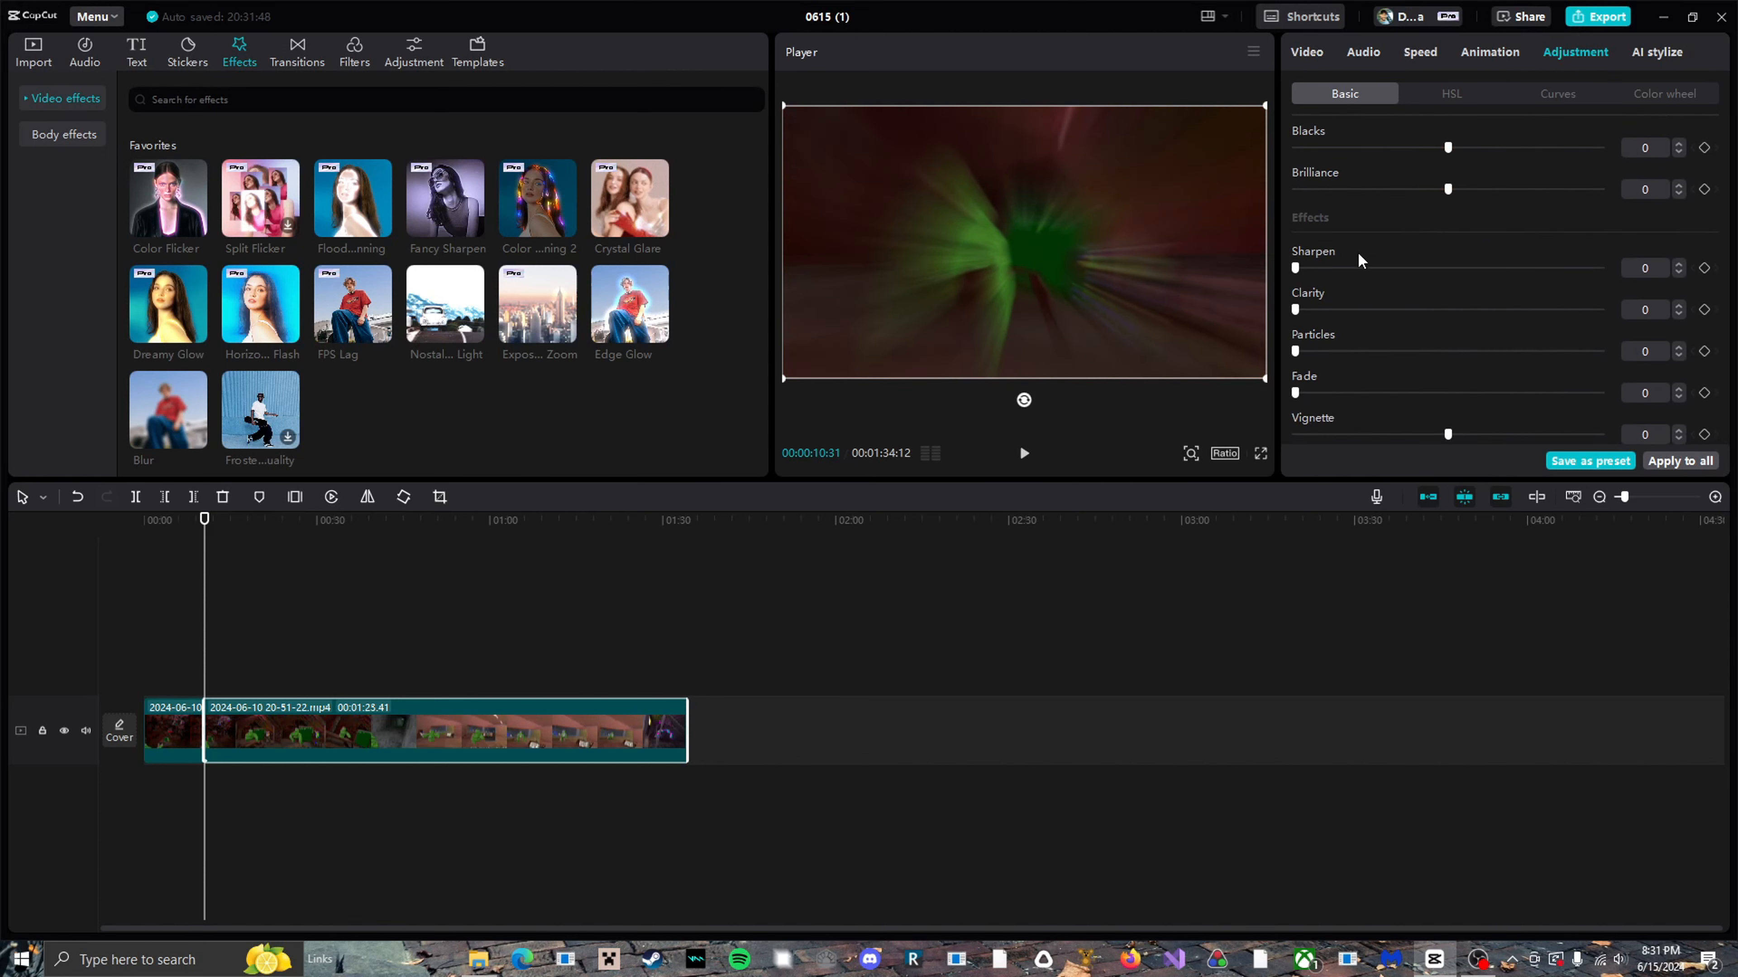
Set the second clip's green HSL saturation and lightness to -100 and view the frame at 00:00:15:56.
left_click(1451, 94)
left_click(1475, 172)
left_click_drag(1447, 256, 1295, 256)
left_click_drag(1447, 299, 1295, 298)
left_click(235, 520)
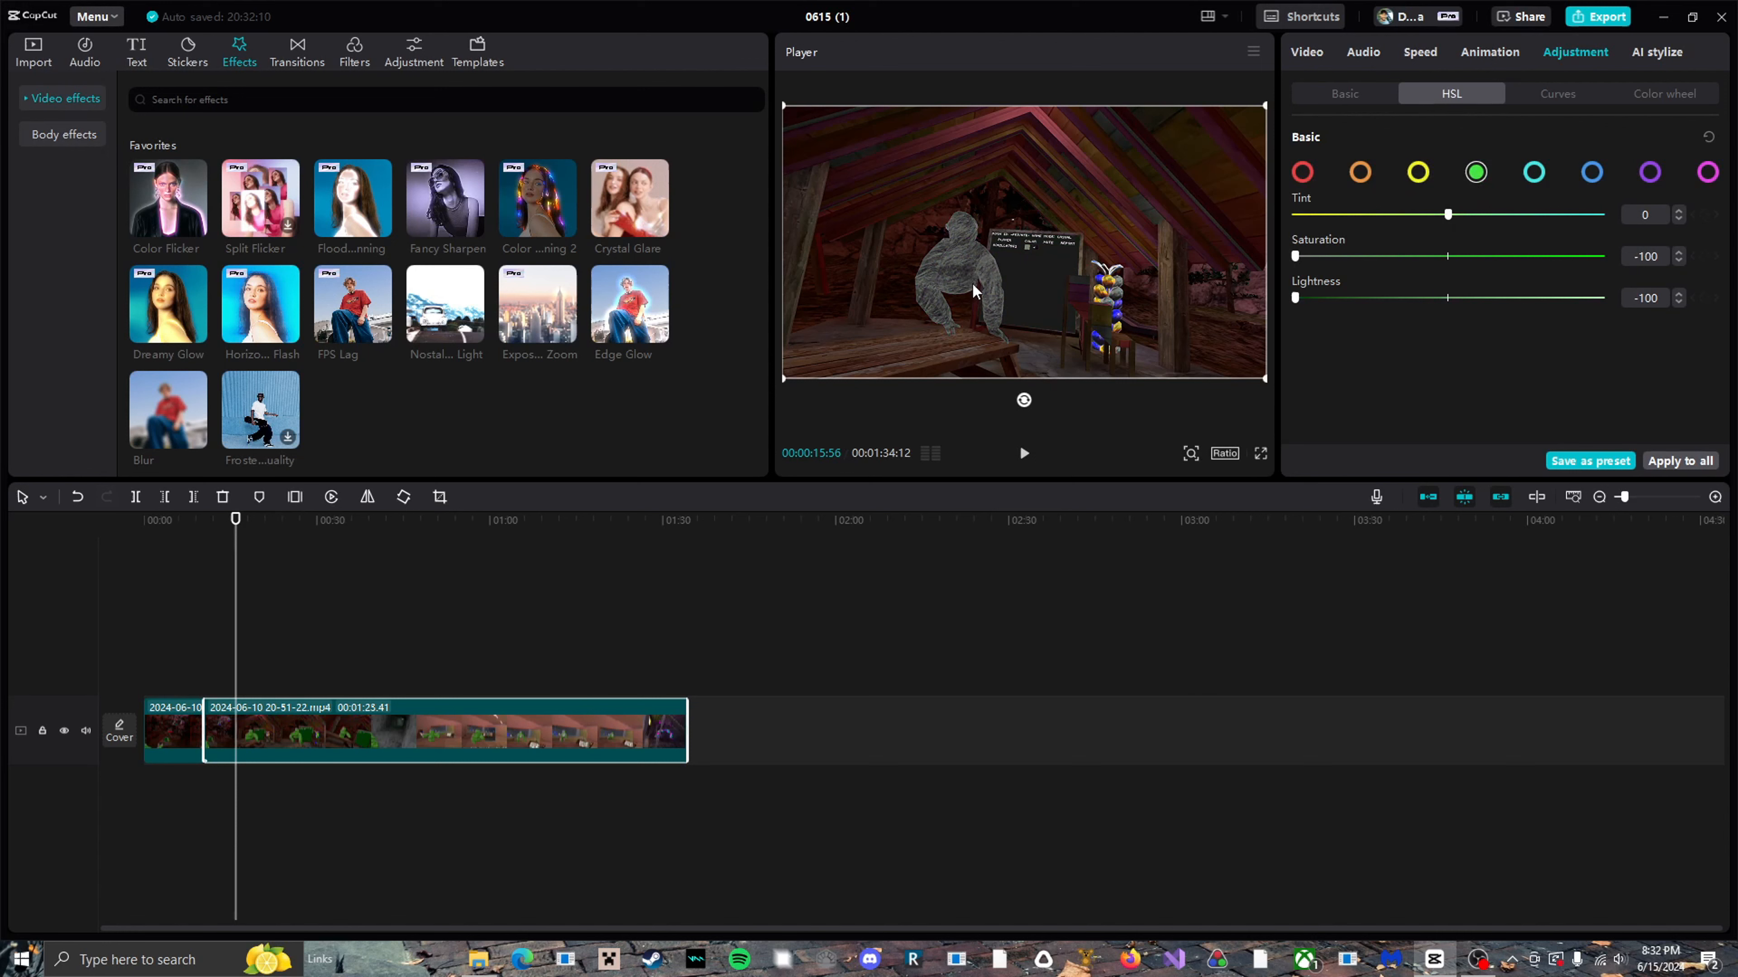
Restore the green HSL saturation to 0 and set the green lightness to 3.
left_click(1449, 257)
left_click(1450, 299)
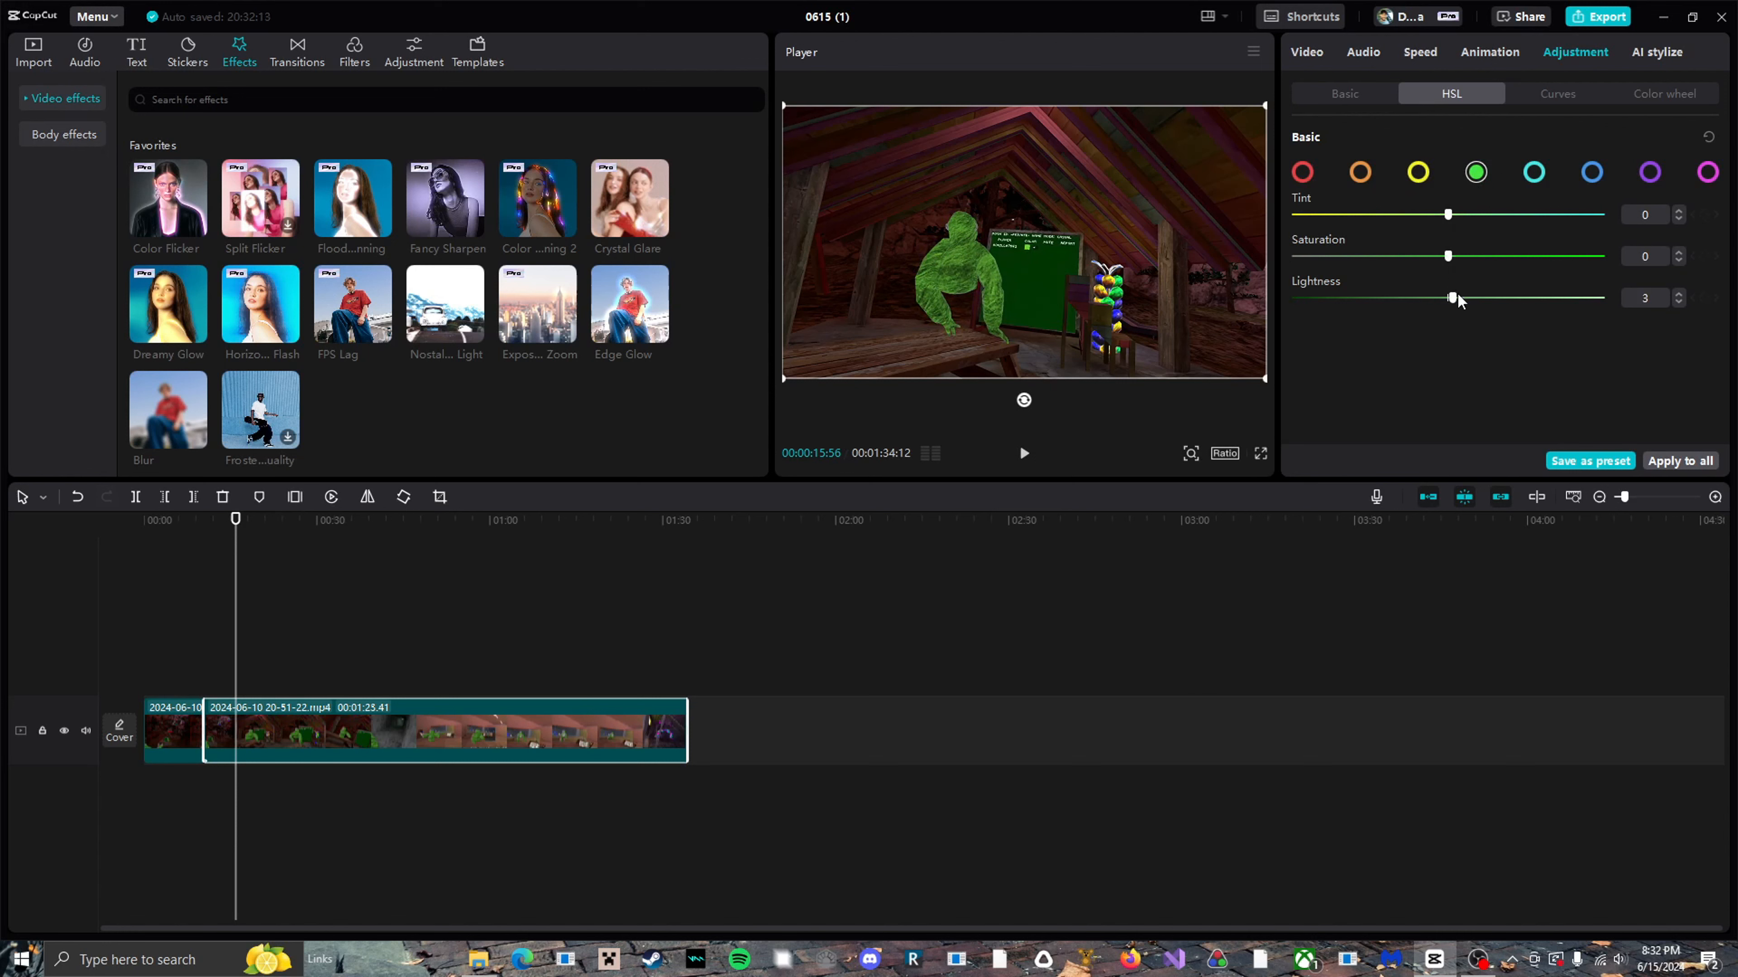